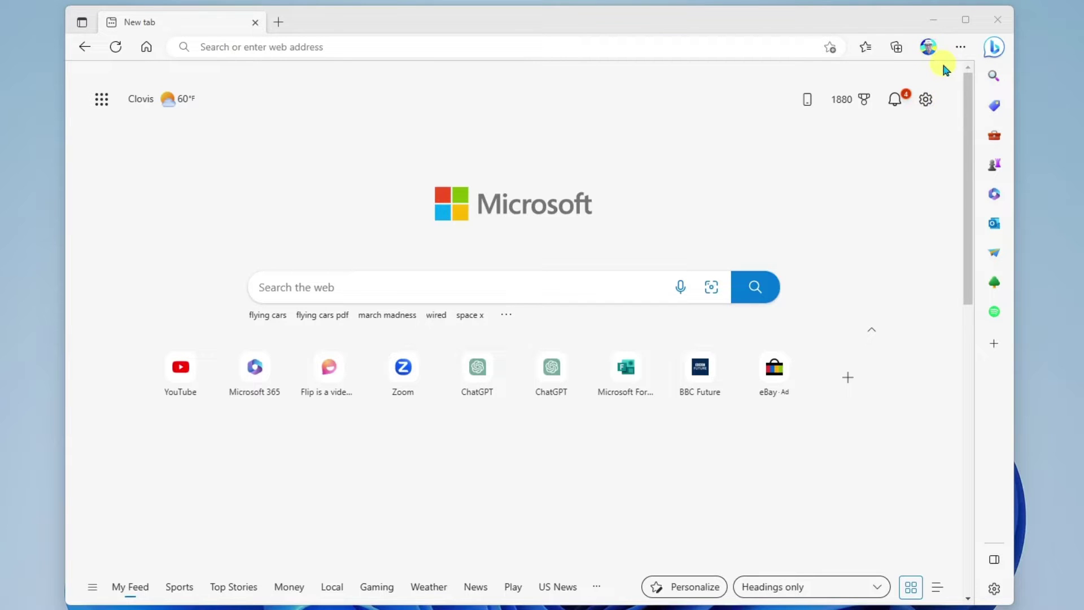
# Open the new tab page settings, try the quick links as Off, 2 rows and Top, and set 1 row with sponsored links on.
pyautogui.click(926, 100)
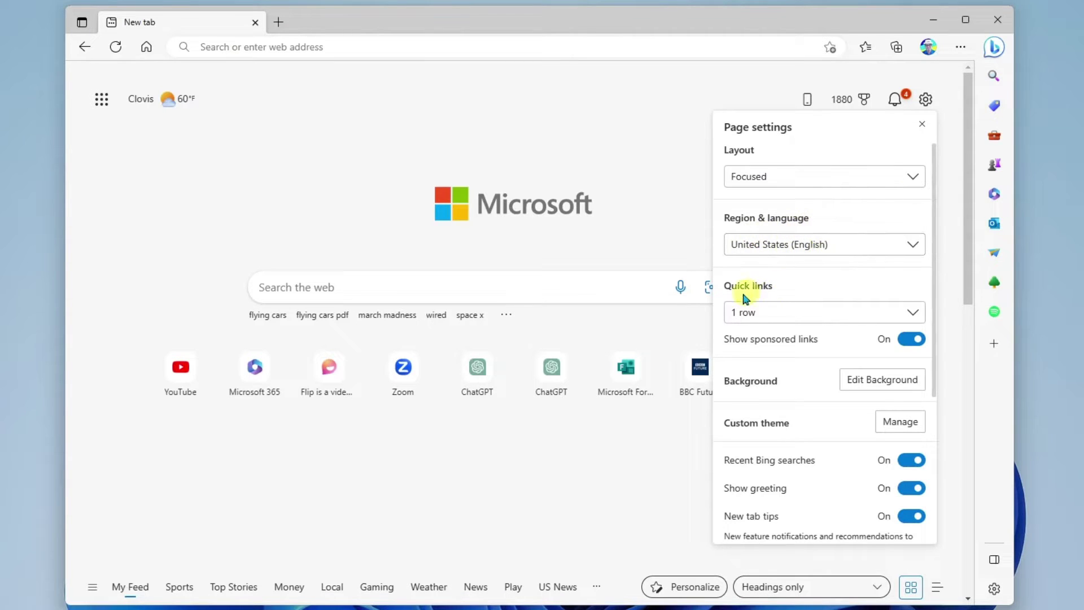
pyautogui.click(915, 314)
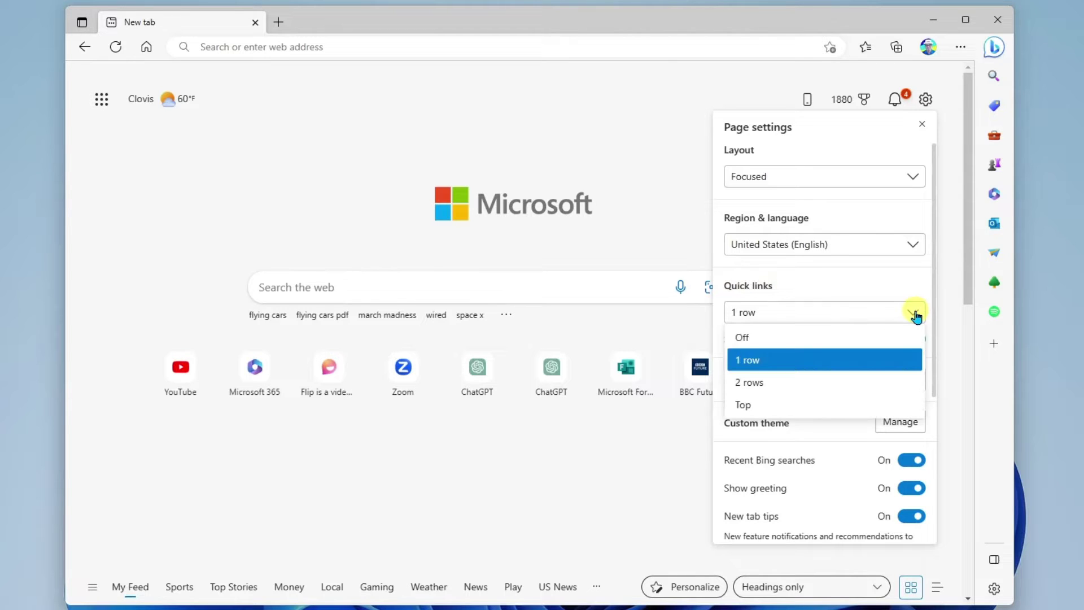
pyautogui.click(807, 339)
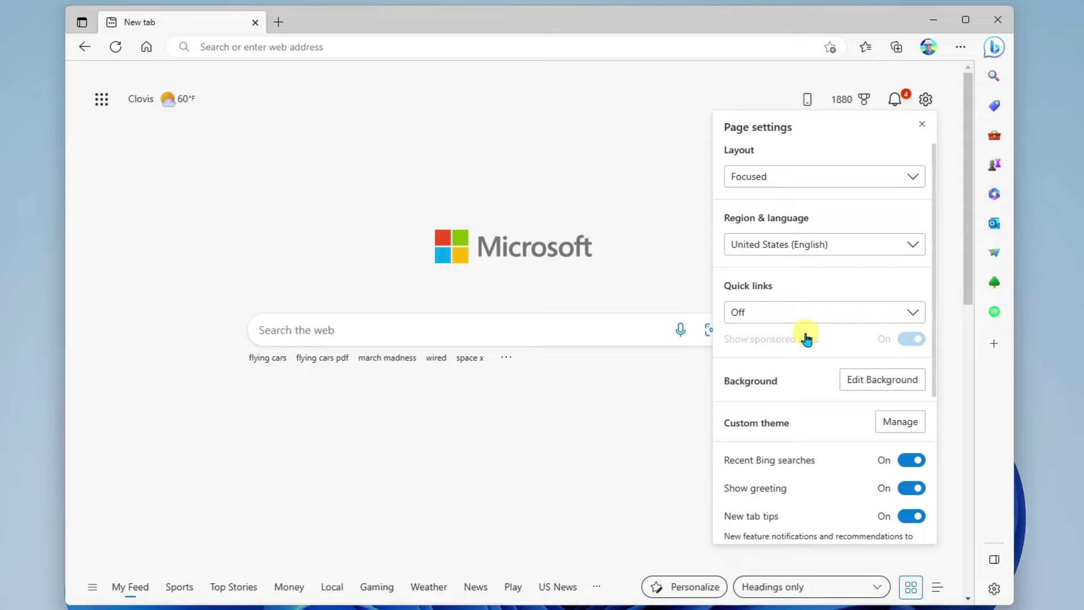
pyautogui.click(842, 313)
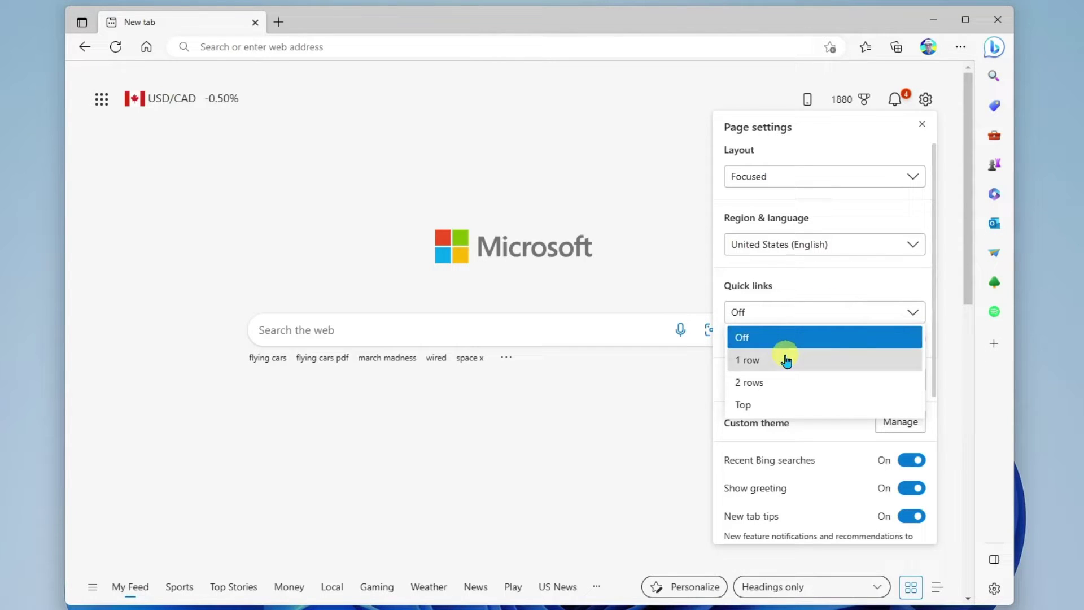
pyautogui.click(785, 382)
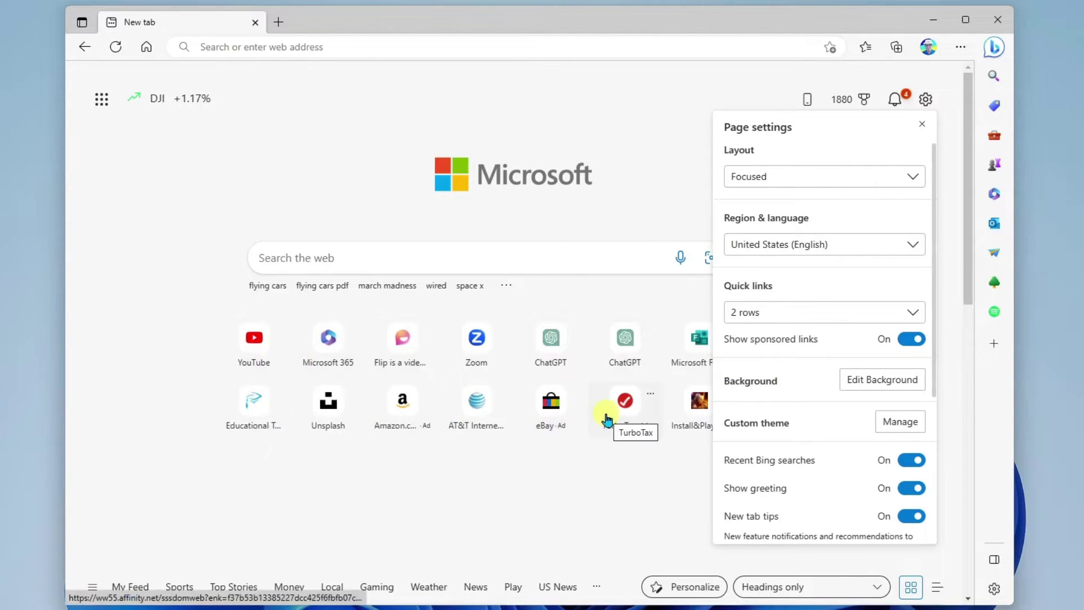
pyautogui.click(796, 312)
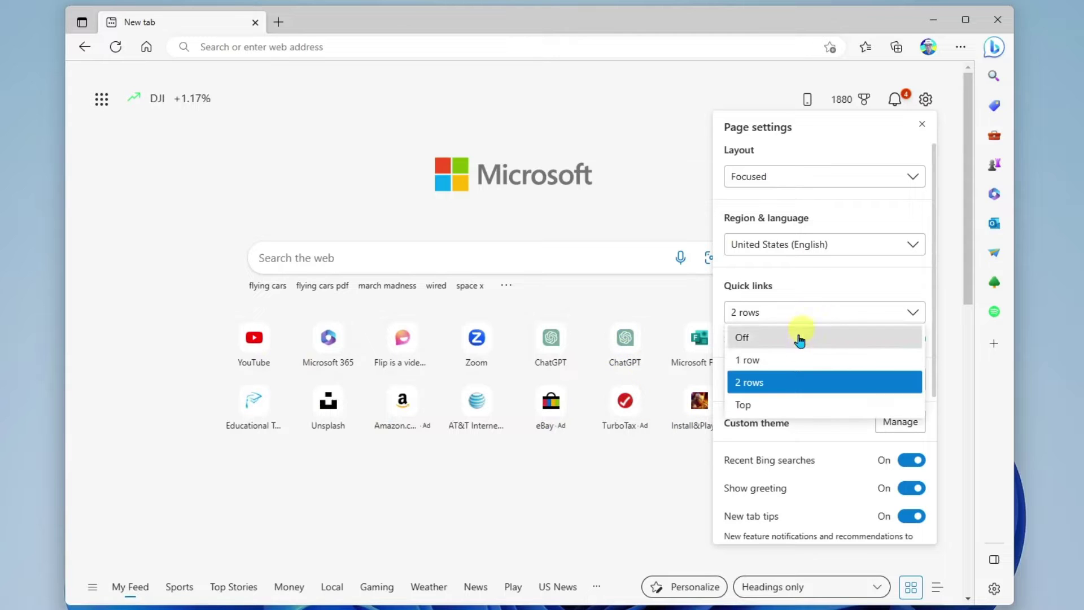
pyautogui.click(772, 407)
pyautogui.click(793, 341)
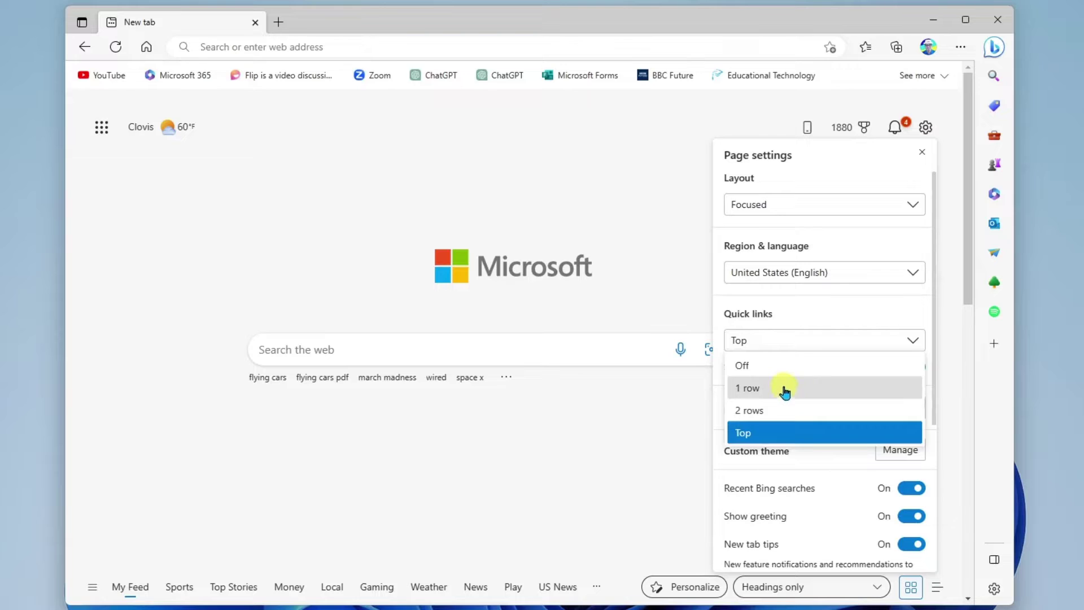
pyautogui.click(783, 386)
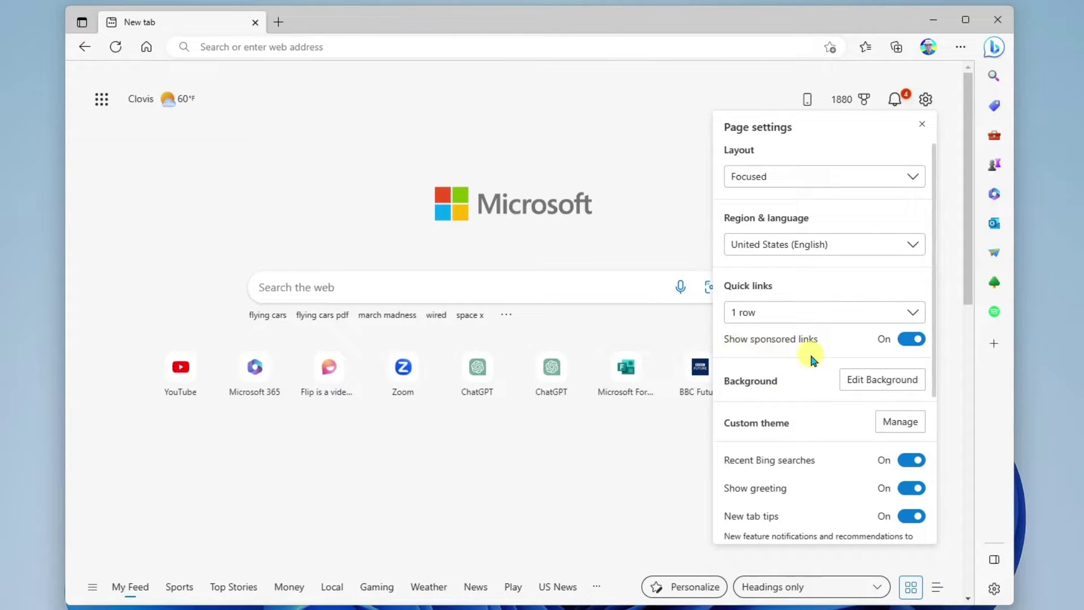
pyautogui.click(909, 345)
pyautogui.click(915, 349)
# Try turning on the Queensland, Australia background image, and look at the custom theme options in the browser's appearance settings.
pyautogui.click(855, 386)
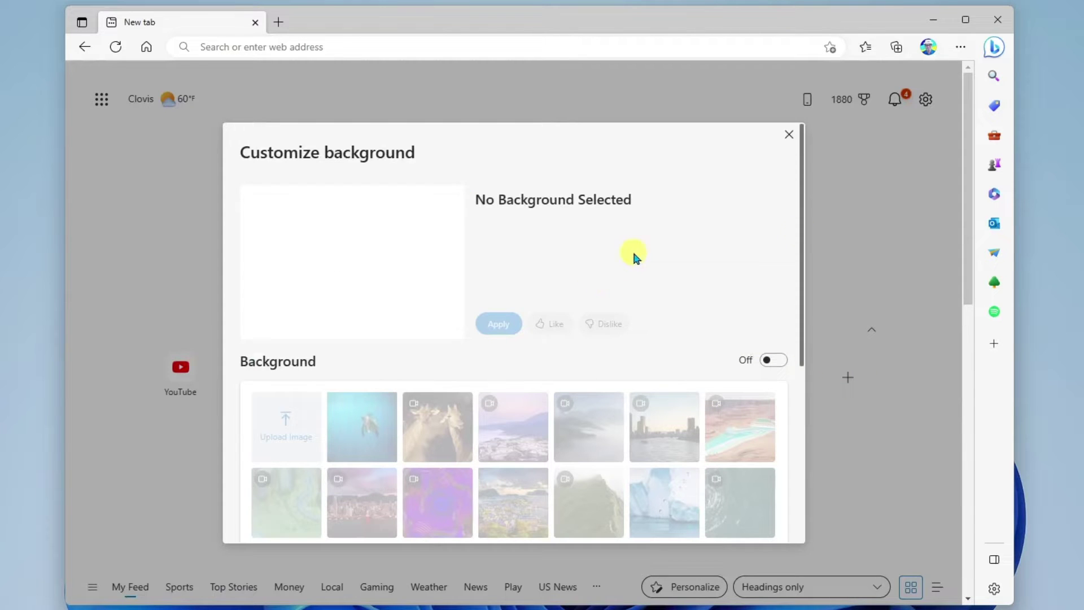
pyautogui.click(774, 360)
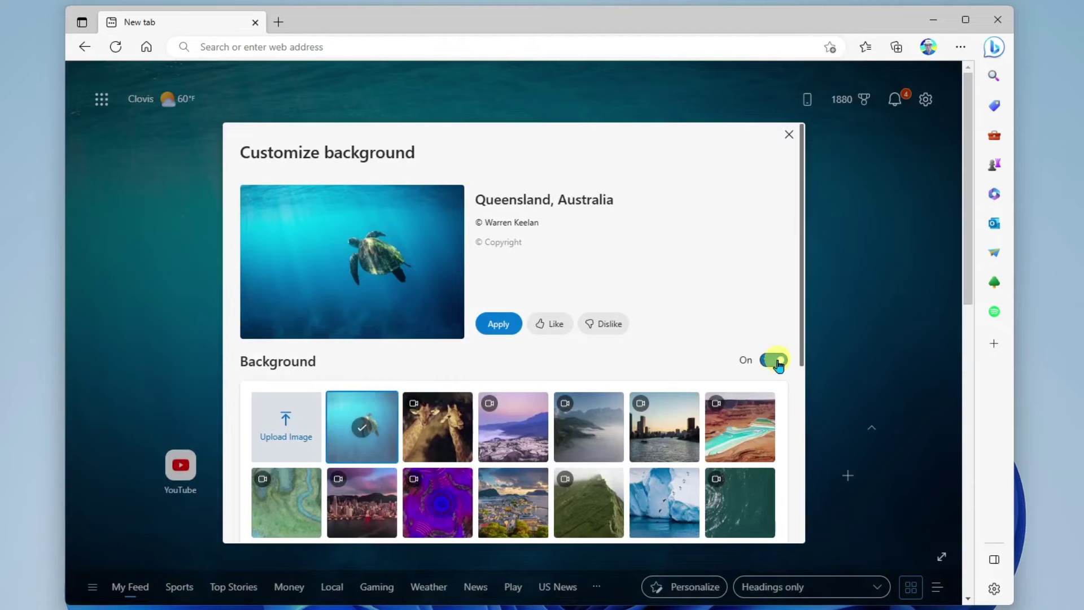
pyautogui.moveTo(800, 251)
pyautogui.mouseDown()
pyautogui.moveTo(805, 349)
pyautogui.moveTo(808, 259)
pyautogui.mouseUp()
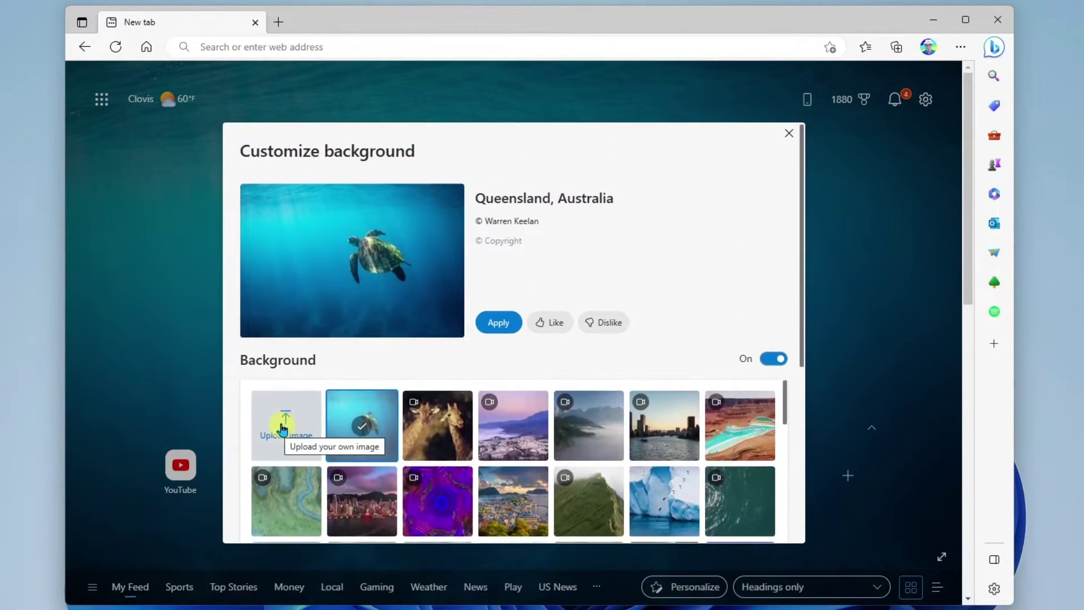
pyautogui.click(774, 359)
pyautogui.click(788, 133)
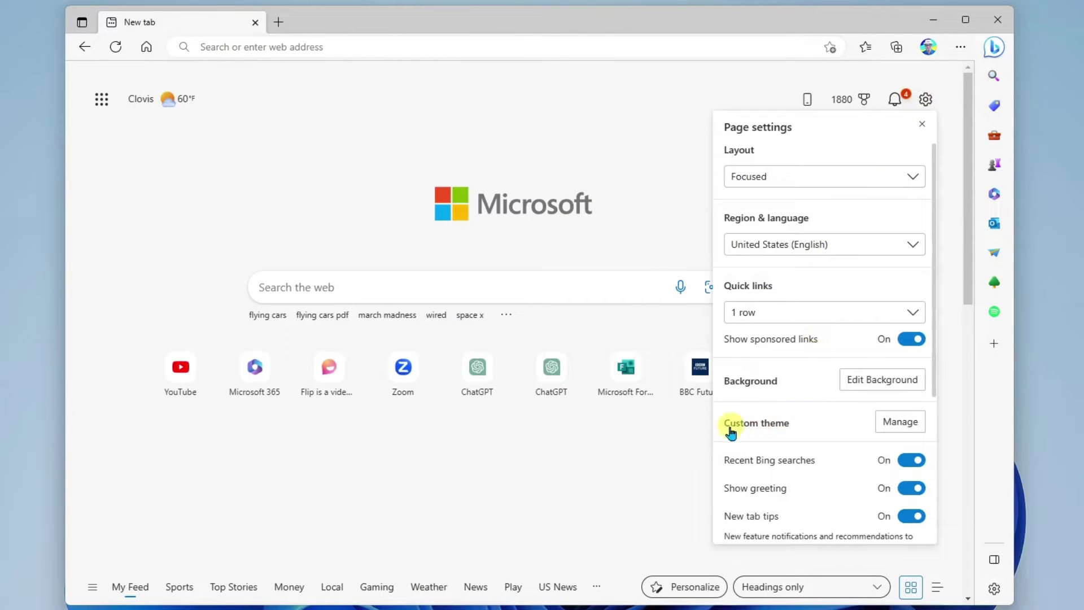
pyautogui.click(901, 421)
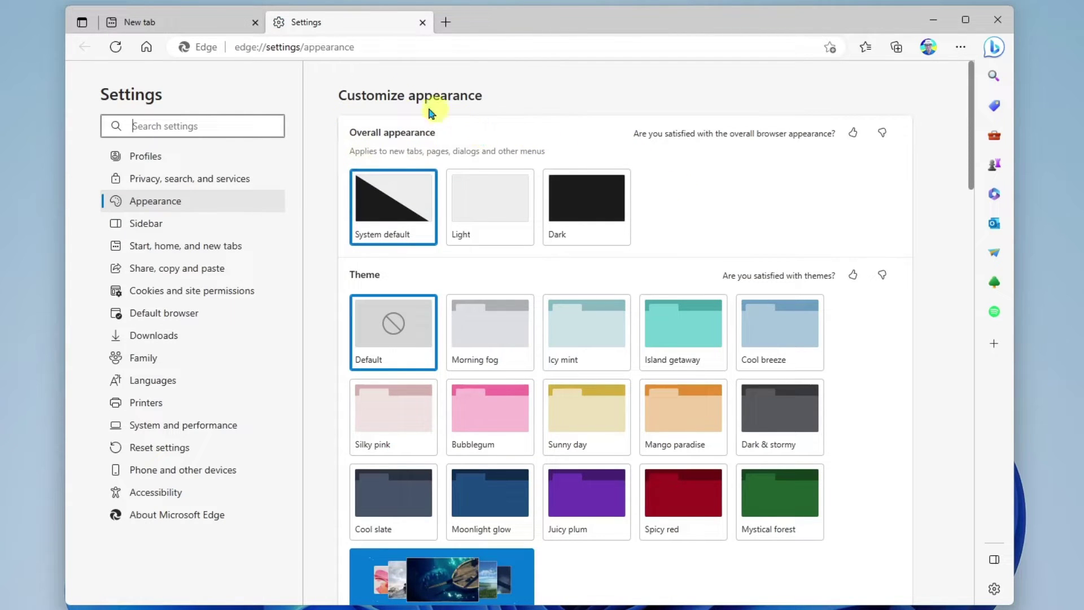
pyautogui.click(423, 24)
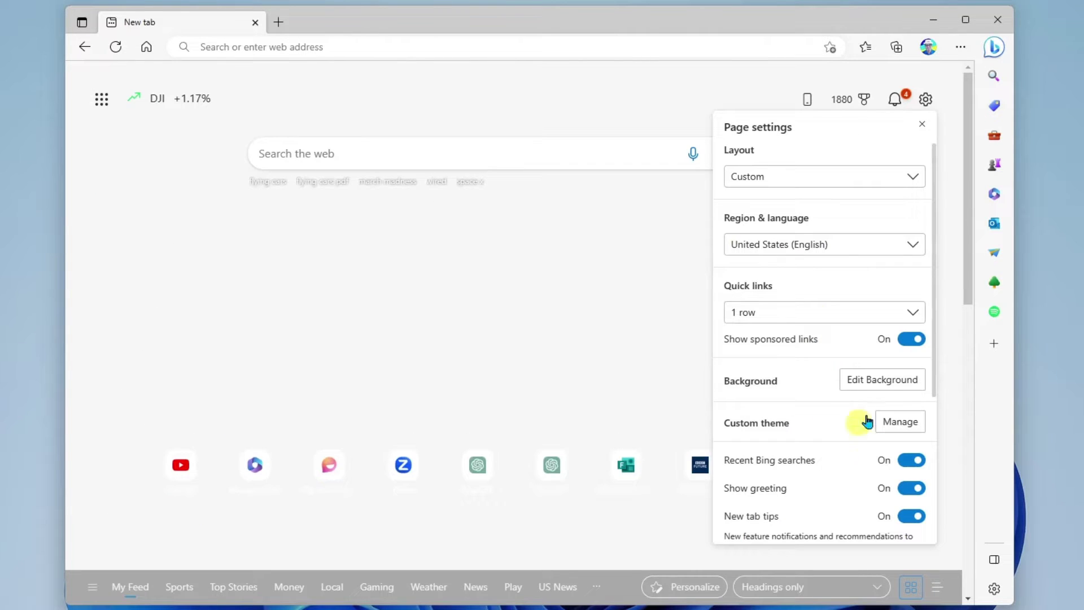
# Turn off recent Bing searches on the new tab page, and switch the greeting off and back on.
pyautogui.moveTo(935, 342); pyautogui.dragTo(932, 475)
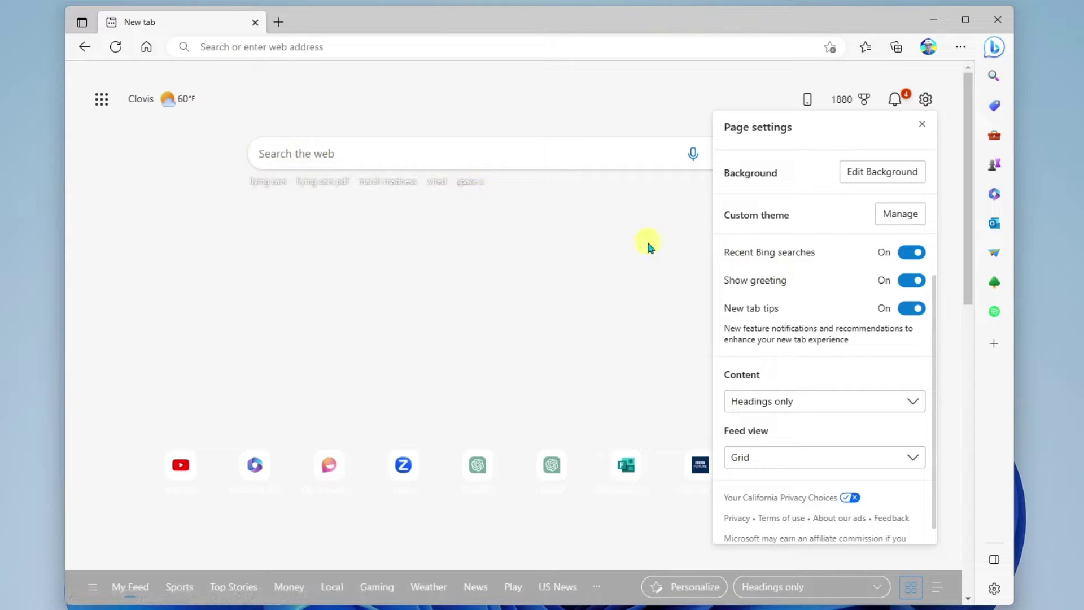
pyautogui.click(911, 256)
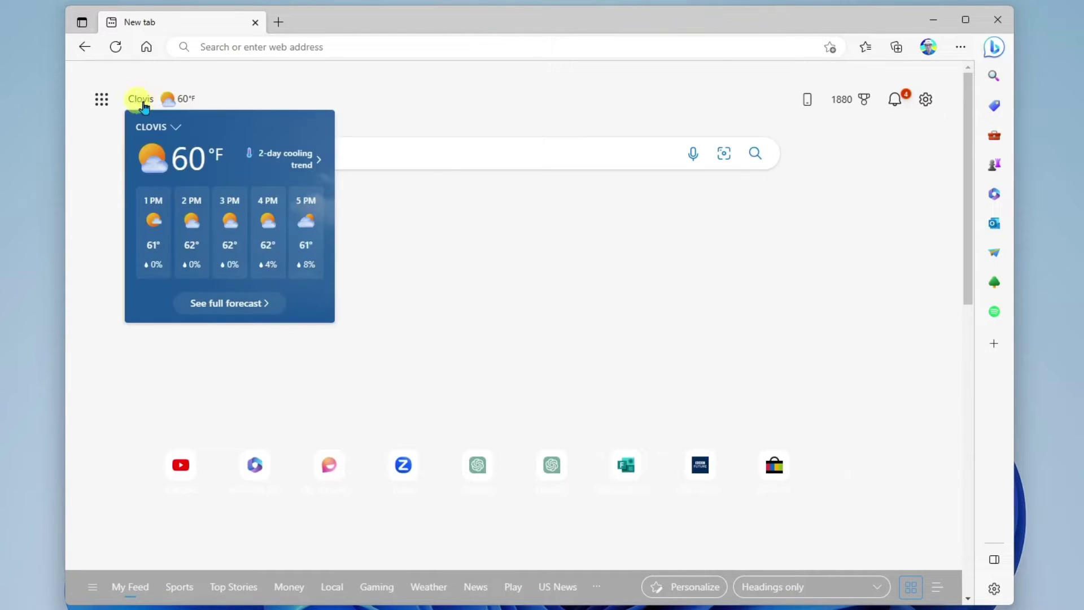
pyautogui.click(926, 98)
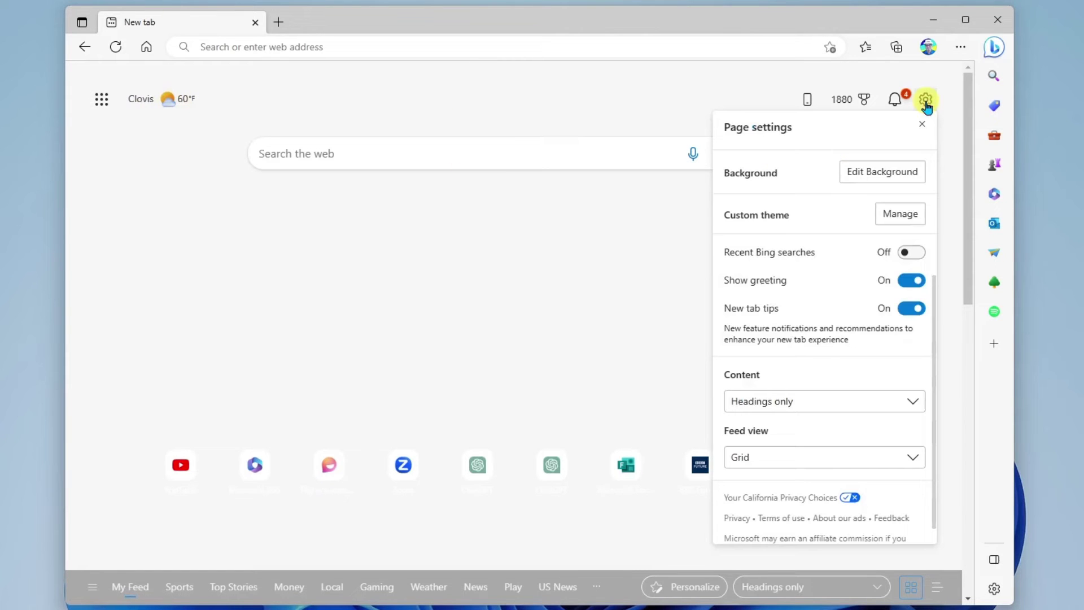
pyautogui.click(907, 282)
pyautogui.click(914, 282)
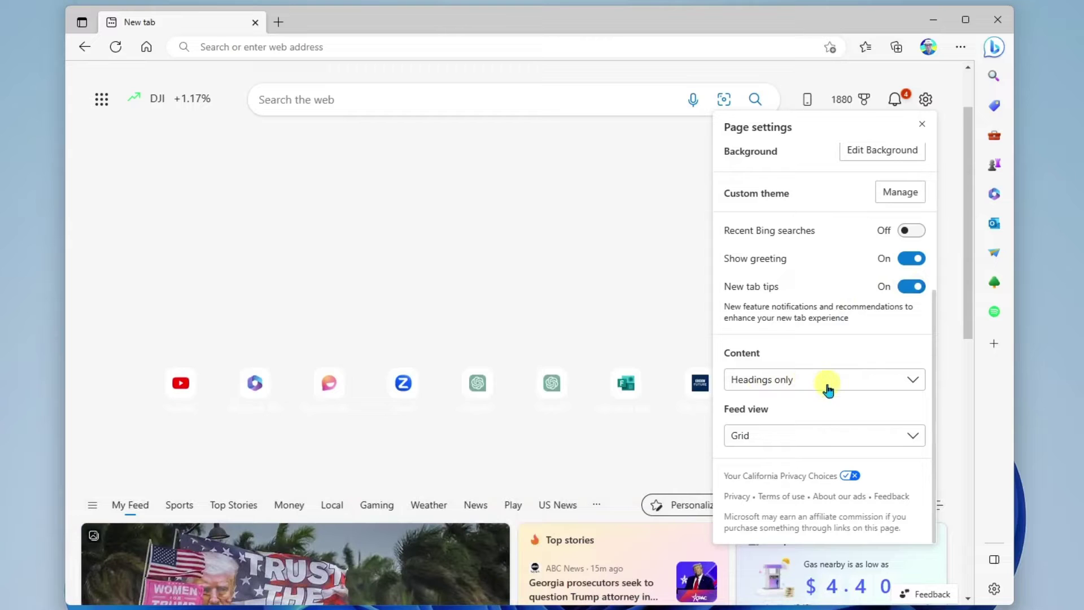
# Set the page content to Content visible, browse the news feed, and change the content to Content partially visible.
pyautogui.click(898, 387)
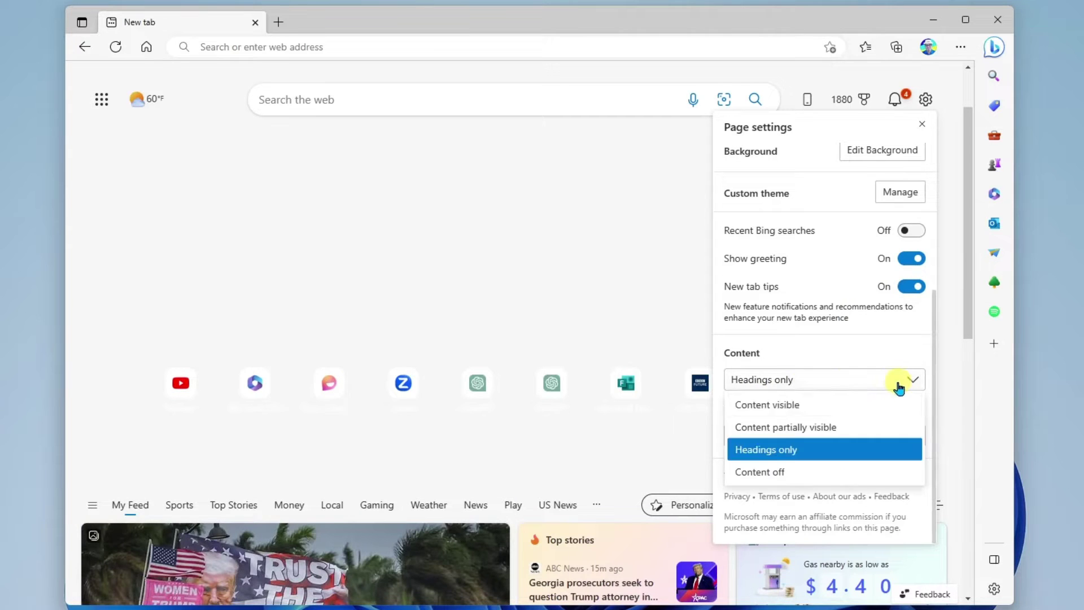
pyautogui.click(802, 406)
pyautogui.scroll(-5, 618, 315)
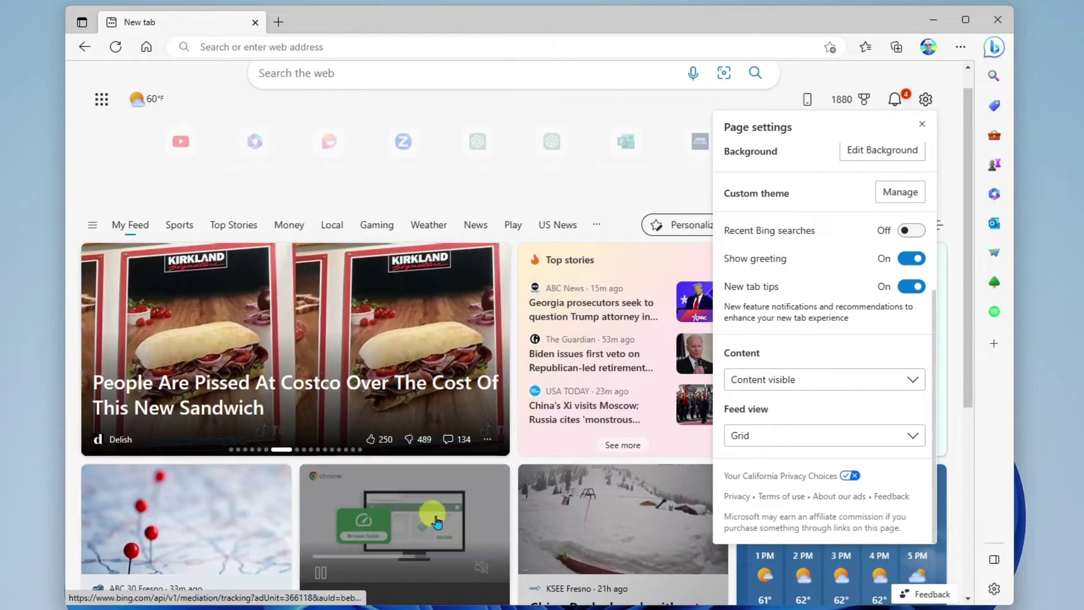
pyautogui.scroll(-3, 530, 380)
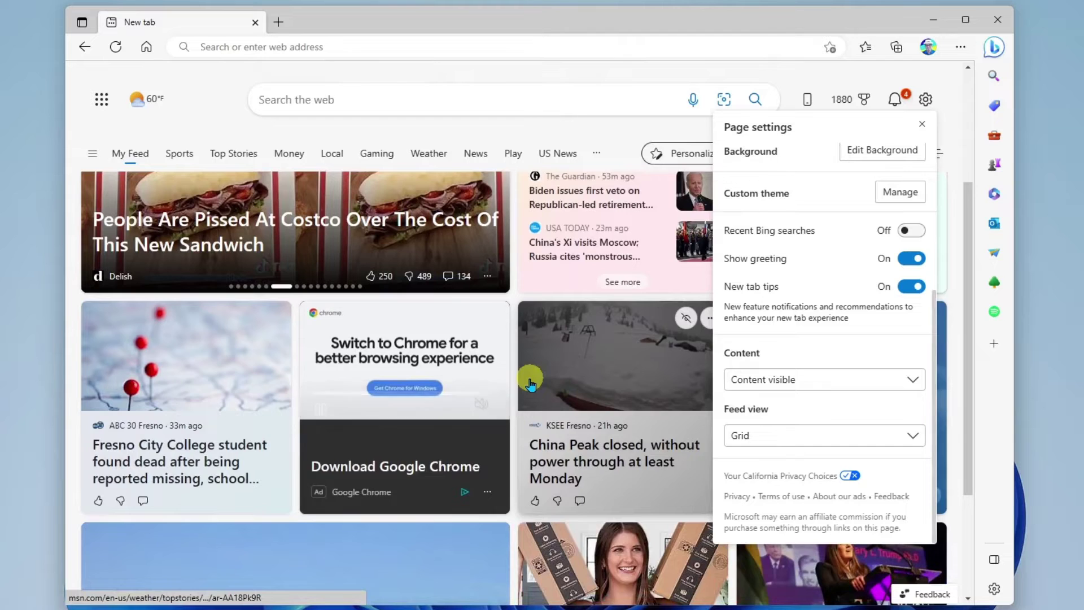
pyautogui.scroll(3, 530, 383)
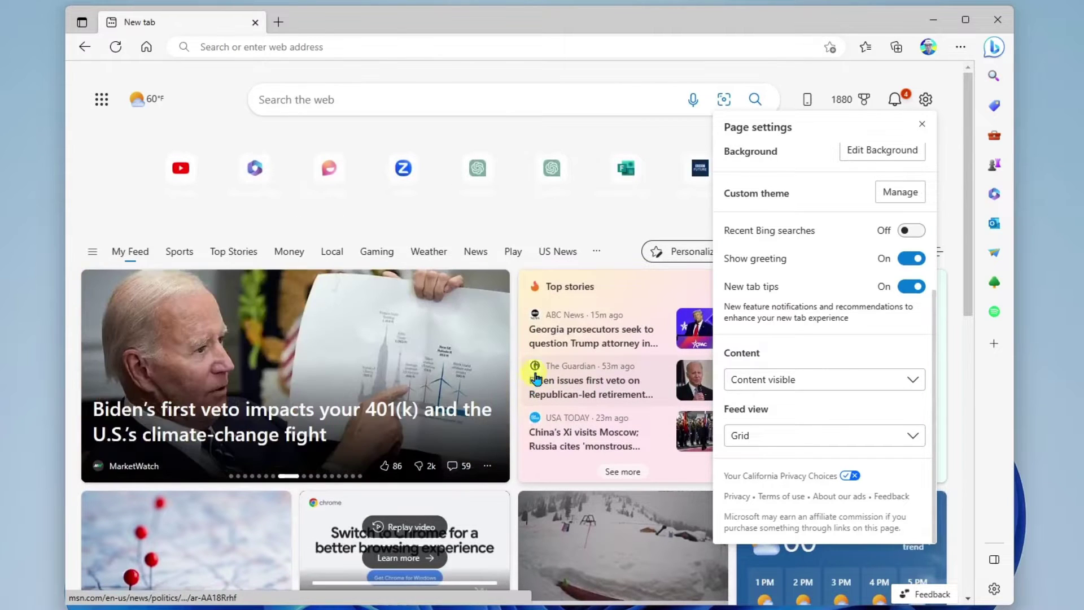
pyautogui.click(845, 379)
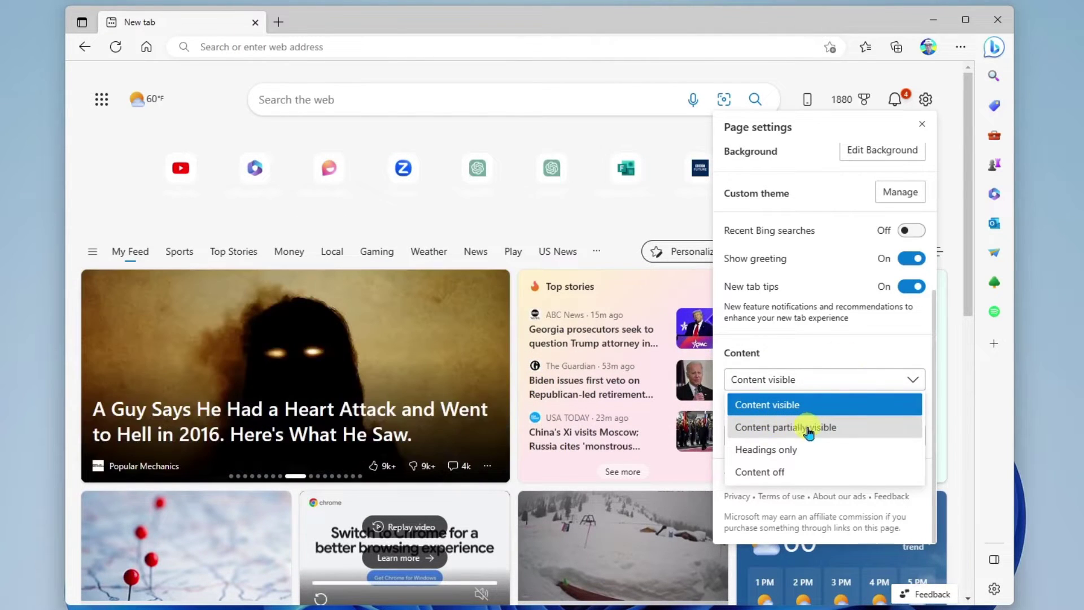
pyautogui.click(848, 426)
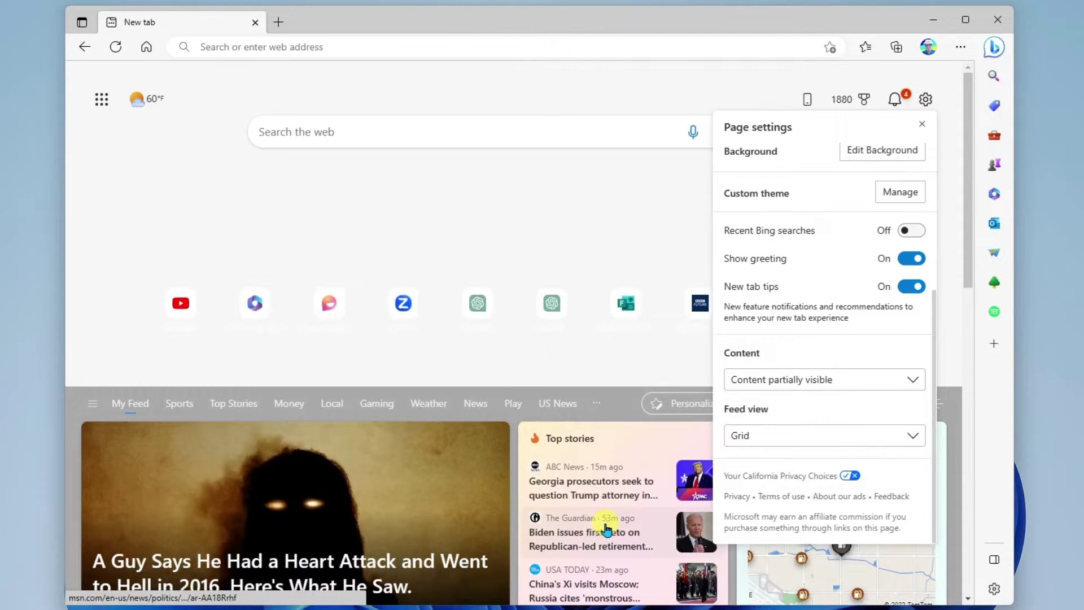
# Set the page content to Content off, close the page settings, and check the search box on the simplified page.
pyautogui.click(807, 382)
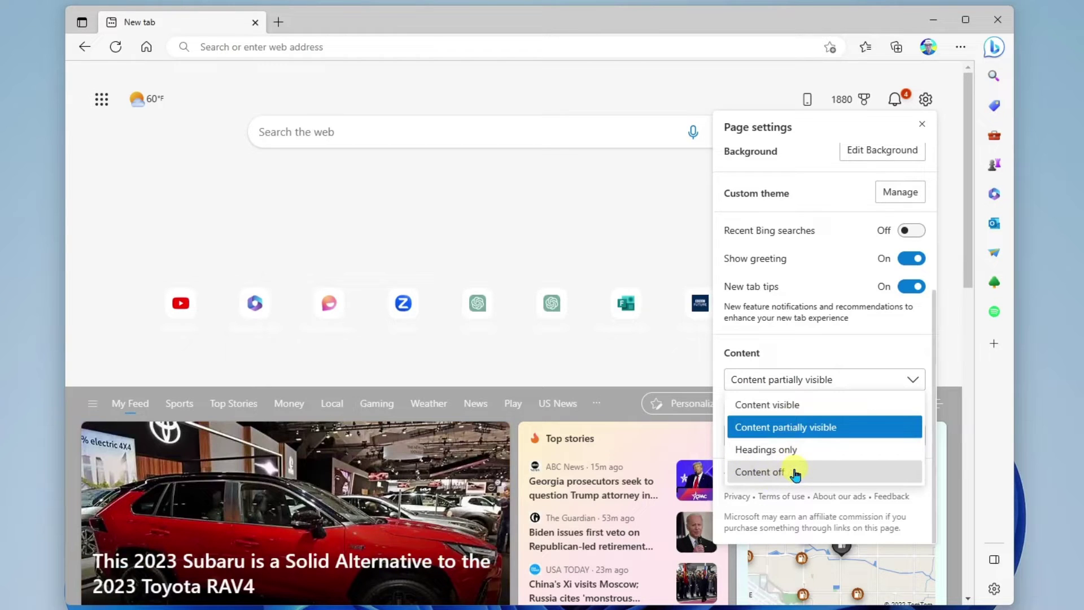
pyautogui.click(813, 474)
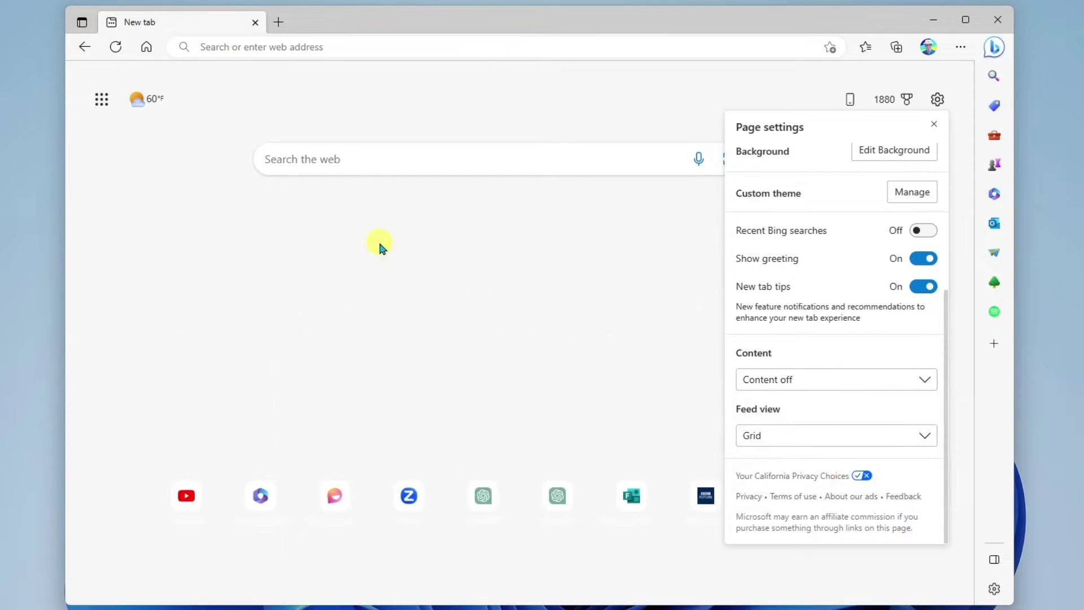
pyautogui.click(248, 319)
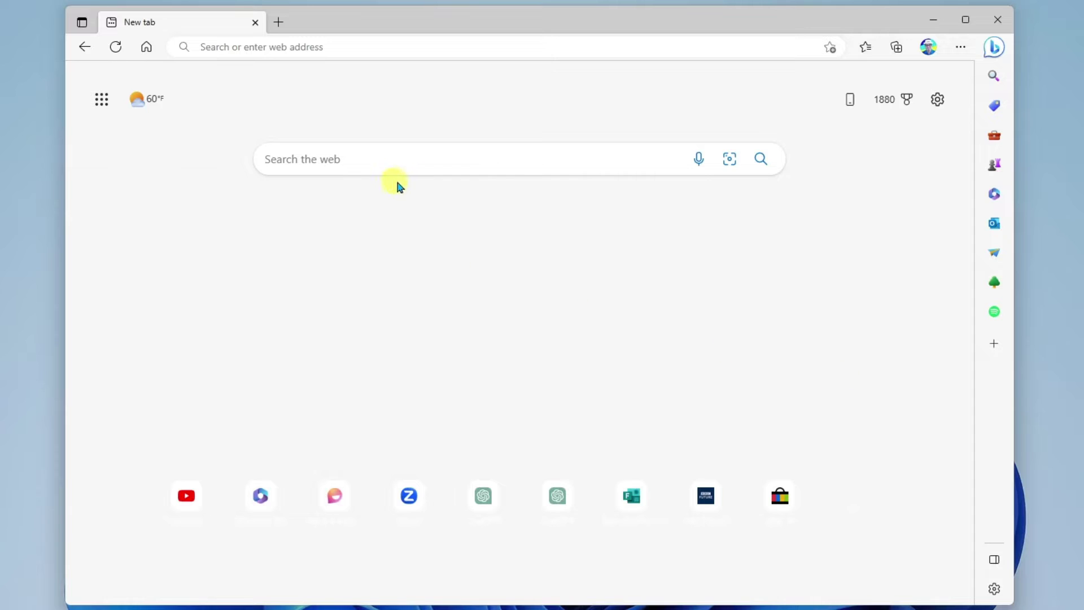
pyautogui.click(375, 164)
pyautogui.click(457, 107)
# Reopen the page settings, try the Inspirational layout, and apply the Informational layout.
pyautogui.click(937, 100)
pyautogui.scroll(5, 845, 244)
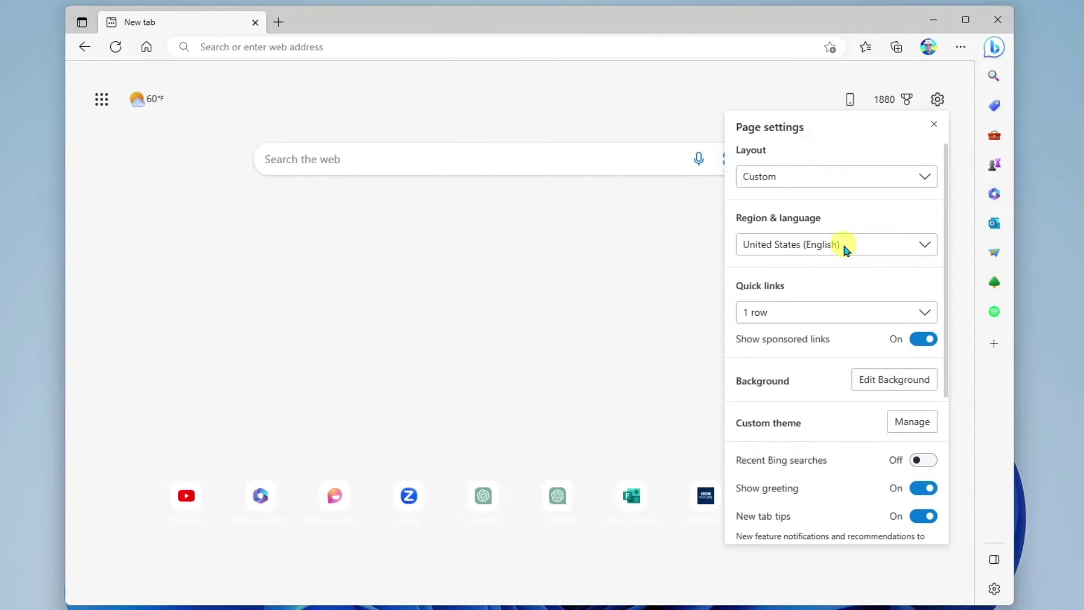
pyautogui.click(906, 178)
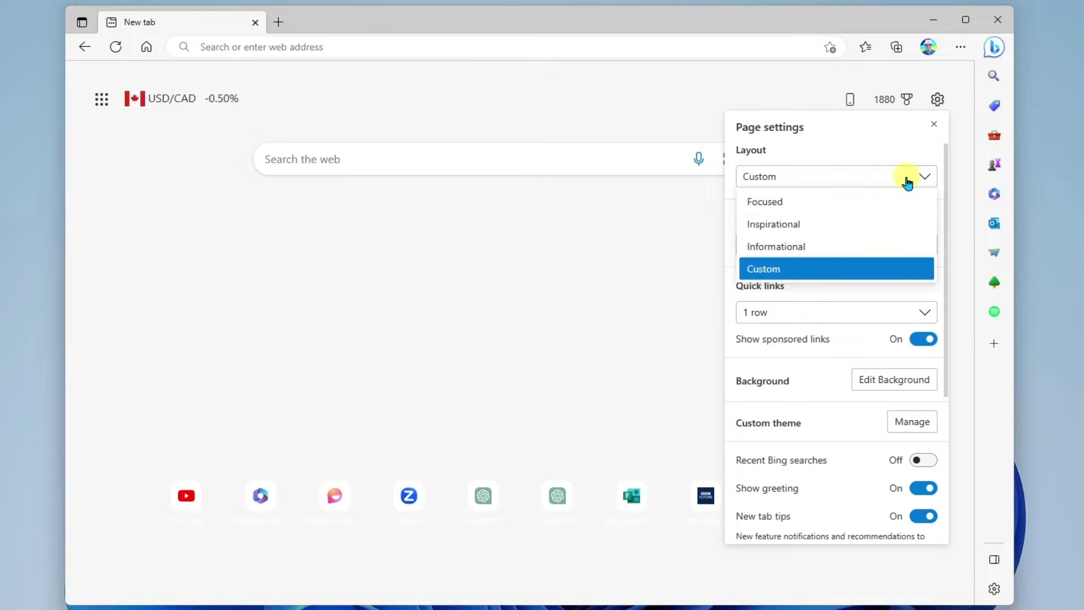
pyautogui.click(829, 225)
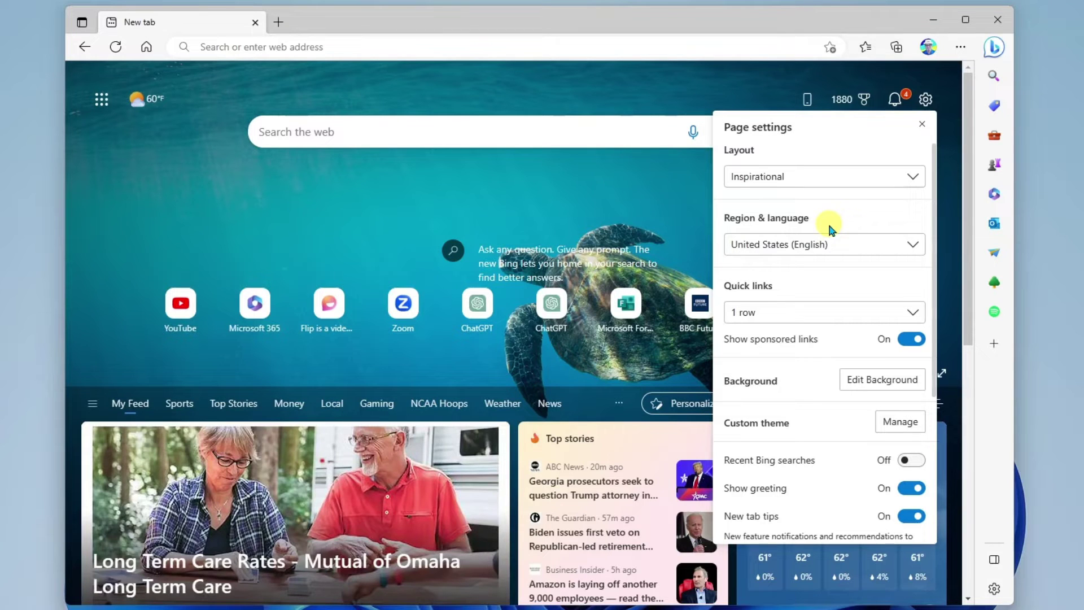
pyautogui.click(852, 178)
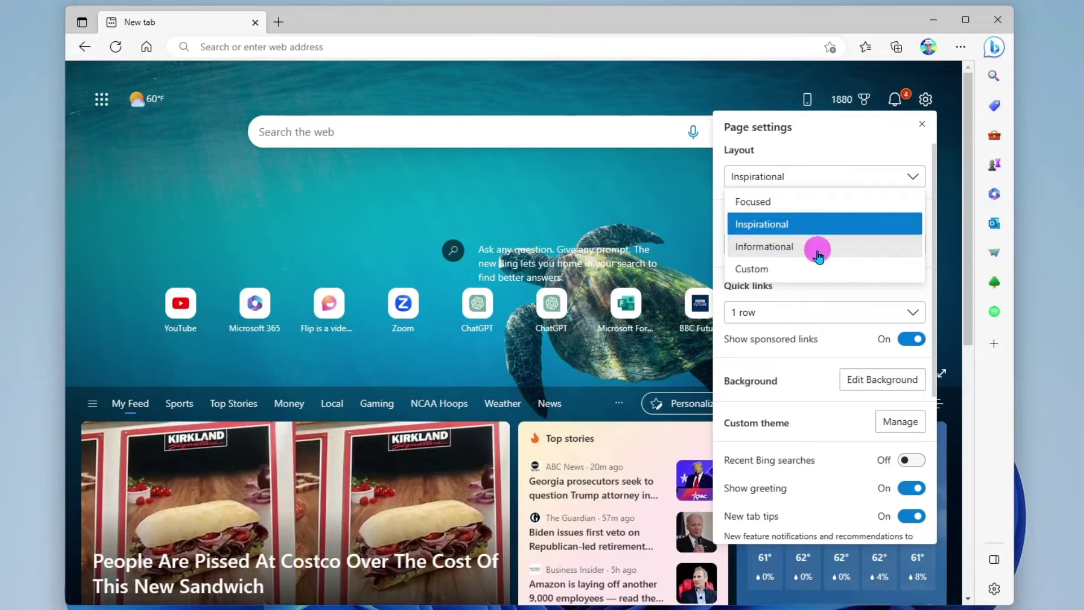
pyautogui.click(819, 247)
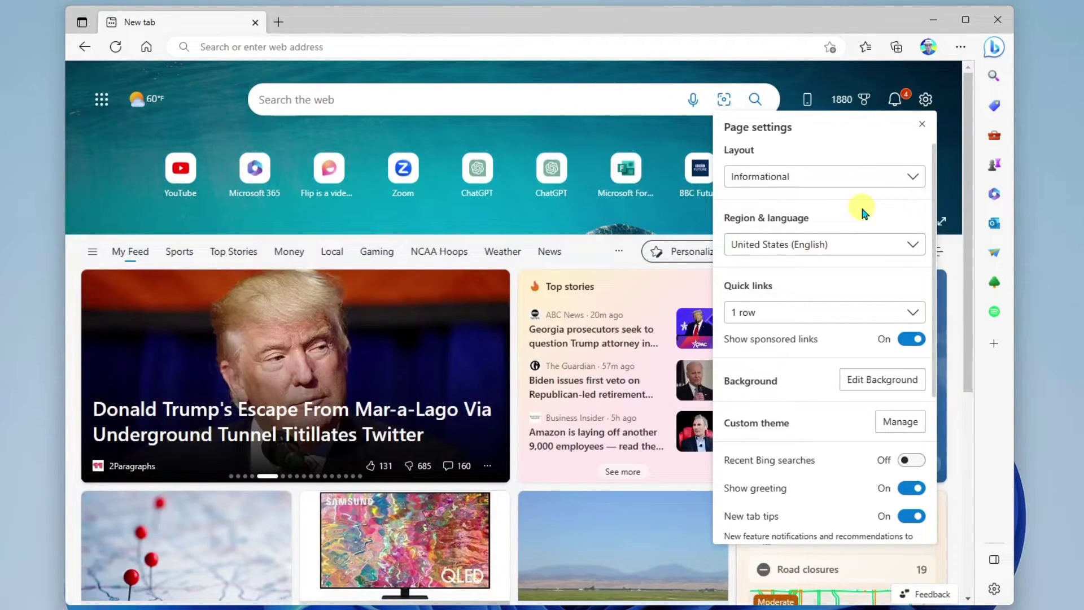
# Set the page layout to Custom and look through the options below it.
pyautogui.click(866, 175)
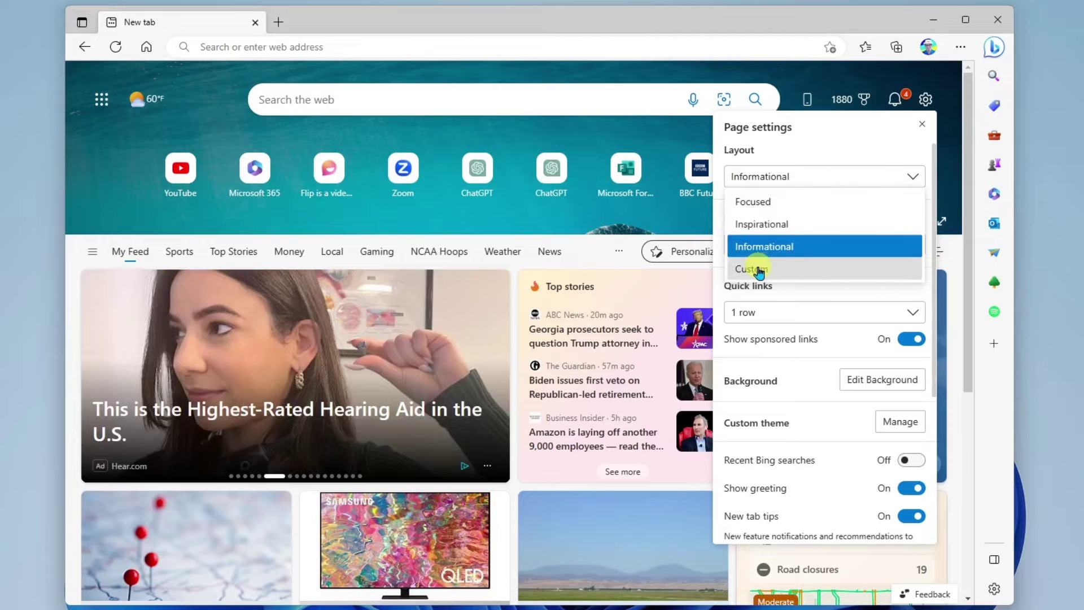
pyautogui.click(787, 271)
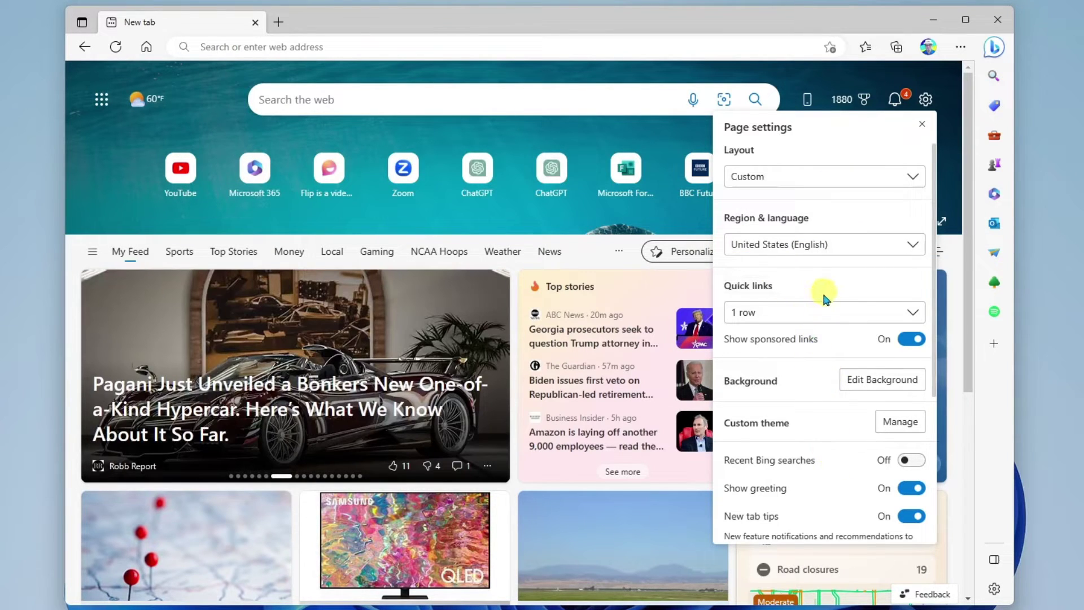
pyautogui.scroll(-3, 815, 350)
pyautogui.scroll(3, 815, 283)
# Set the new tab page layout to Focused and close the page settings.
pyautogui.click(815, 176)
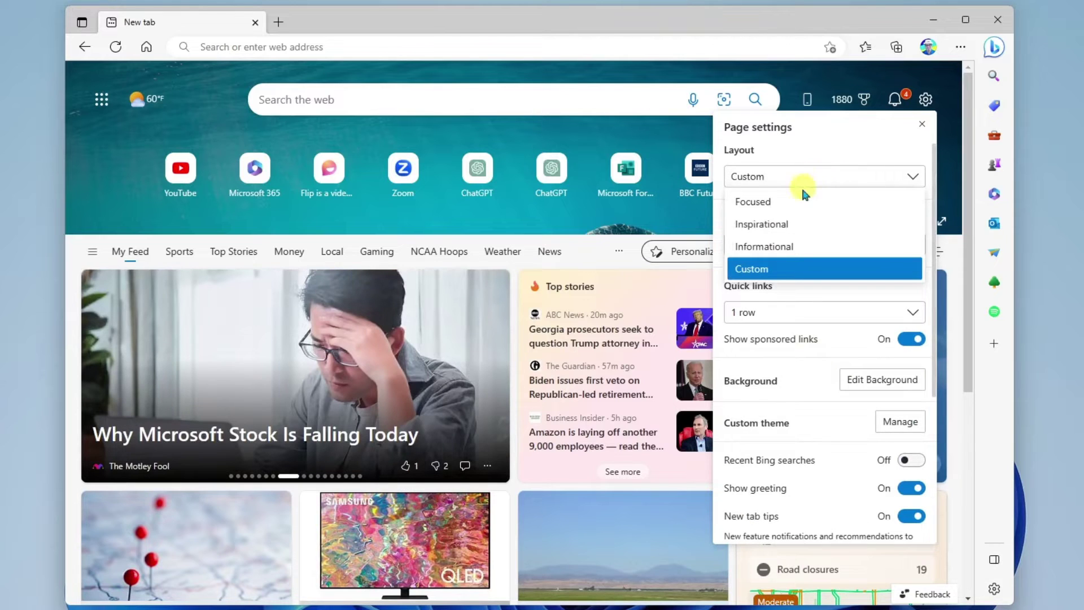
pyautogui.click(785, 203)
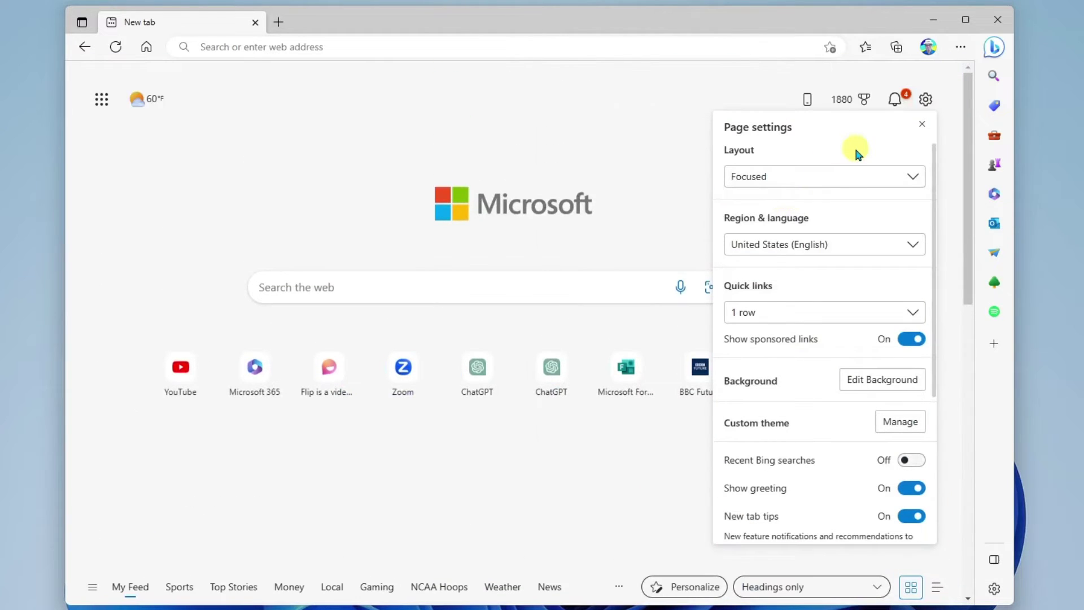
pyautogui.click(922, 124)
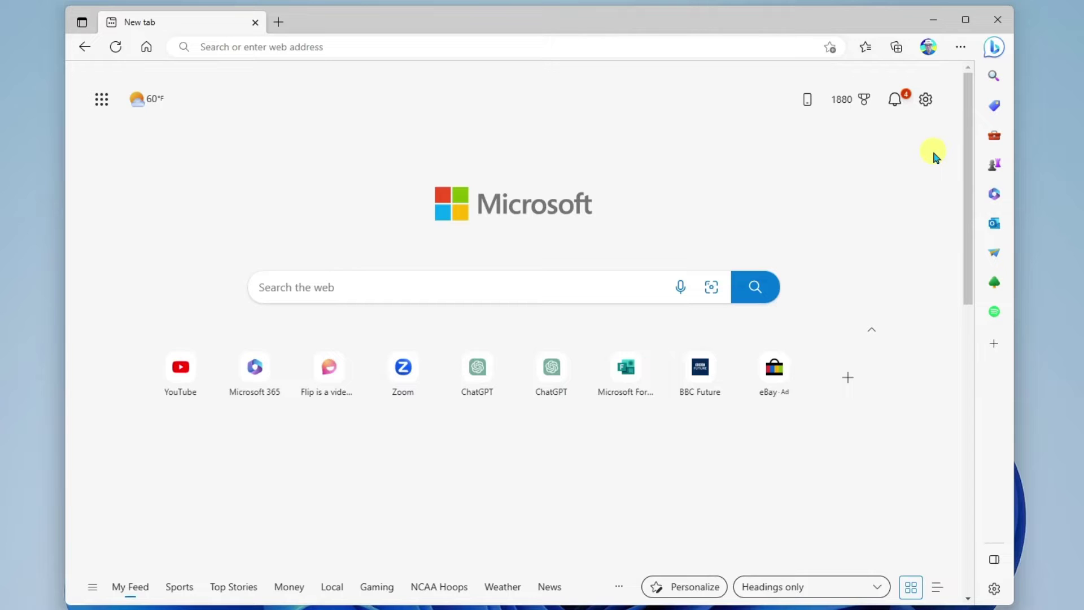
# Open the browser's Appearance settings, try the Dark overall appearance, and apply Light.
pyautogui.click(960, 48)
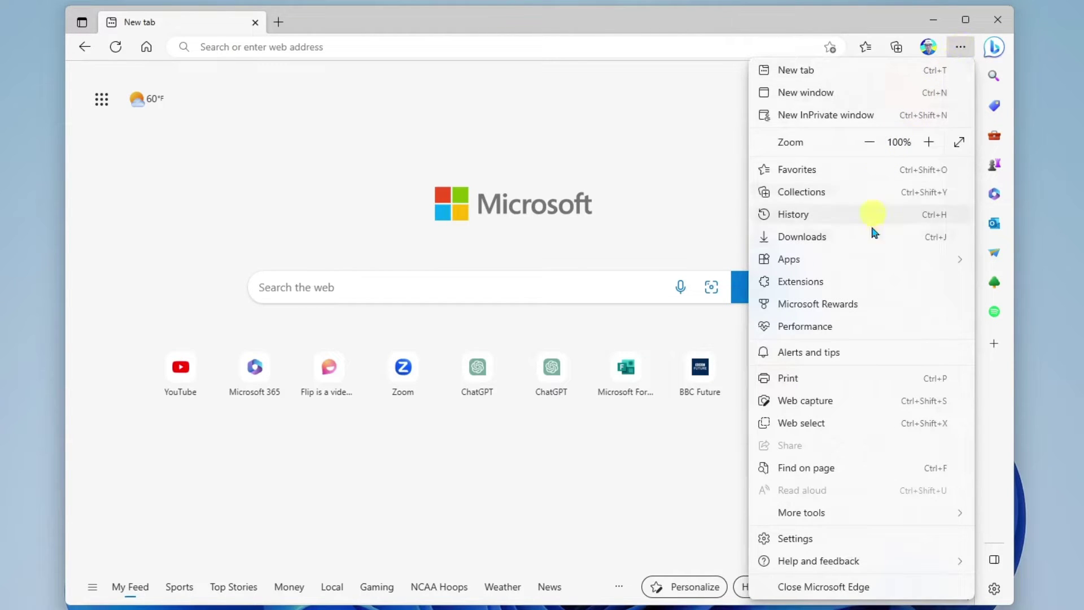
pyautogui.click(826, 542)
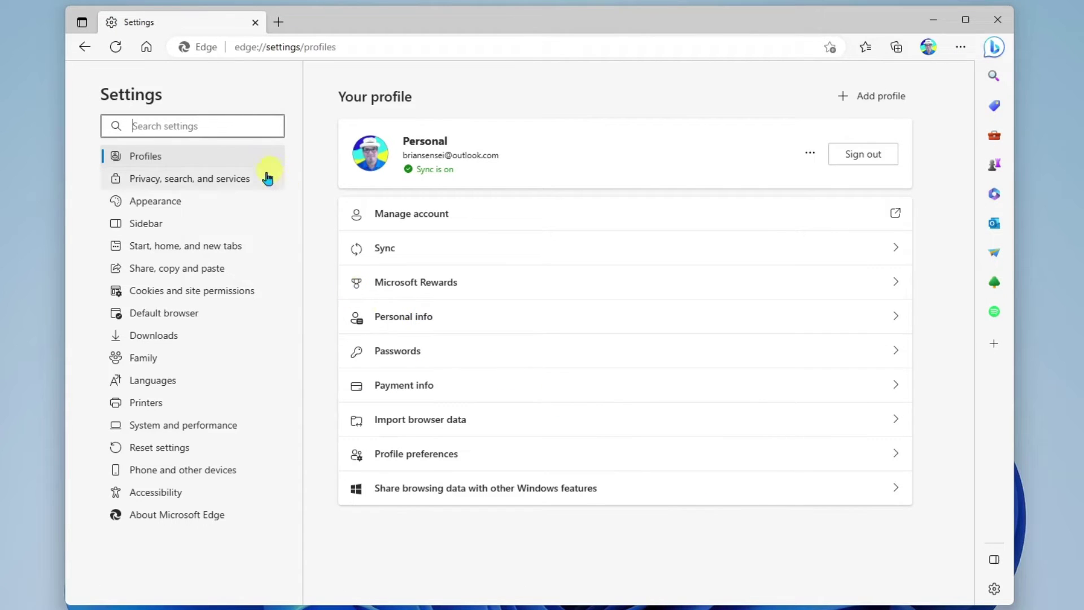
pyautogui.click(192, 209)
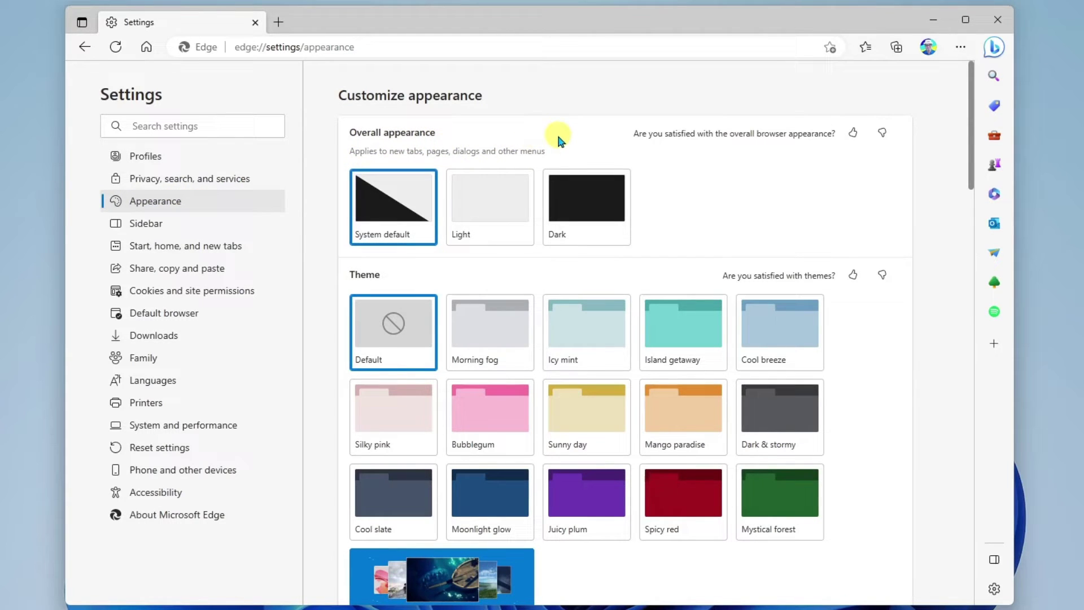
pyautogui.click(581, 191)
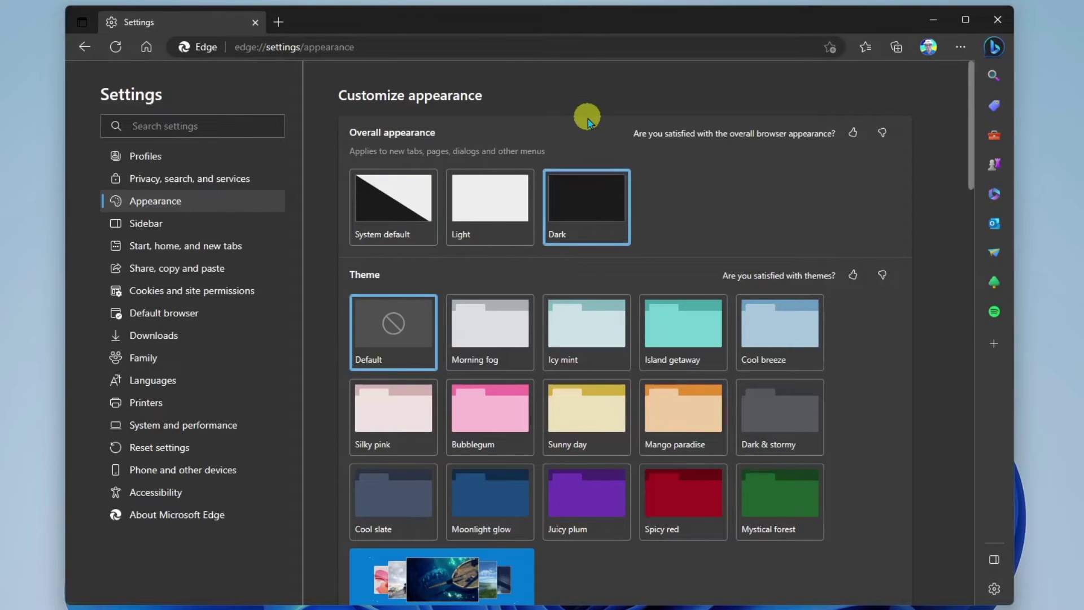
pyautogui.click(489, 204)
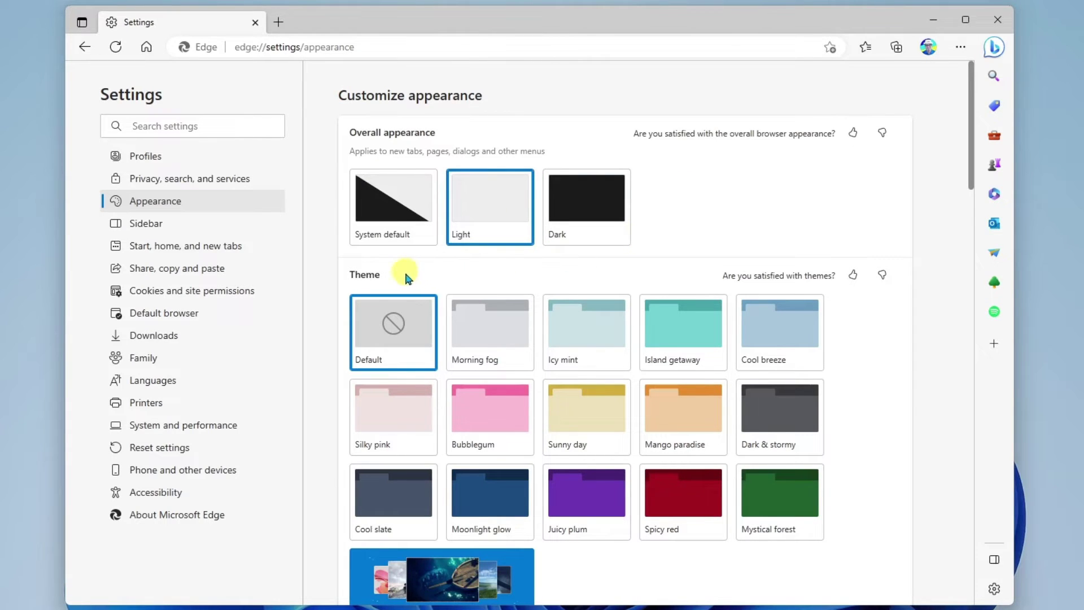
# Try the Cool breeze, Mango paradise, Bubblegum and Moonlight glow themes, and apply Morning fog.
pyautogui.click(777, 324)
pyautogui.click(680, 413)
pyautogui.click(488, 417)
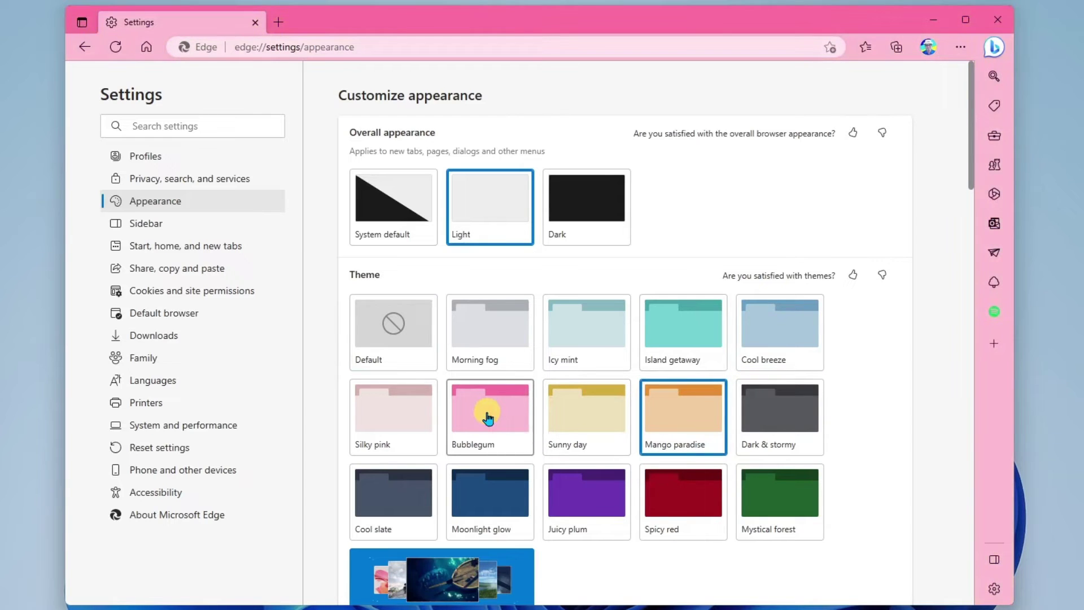
pyautogui.click(492, 492)
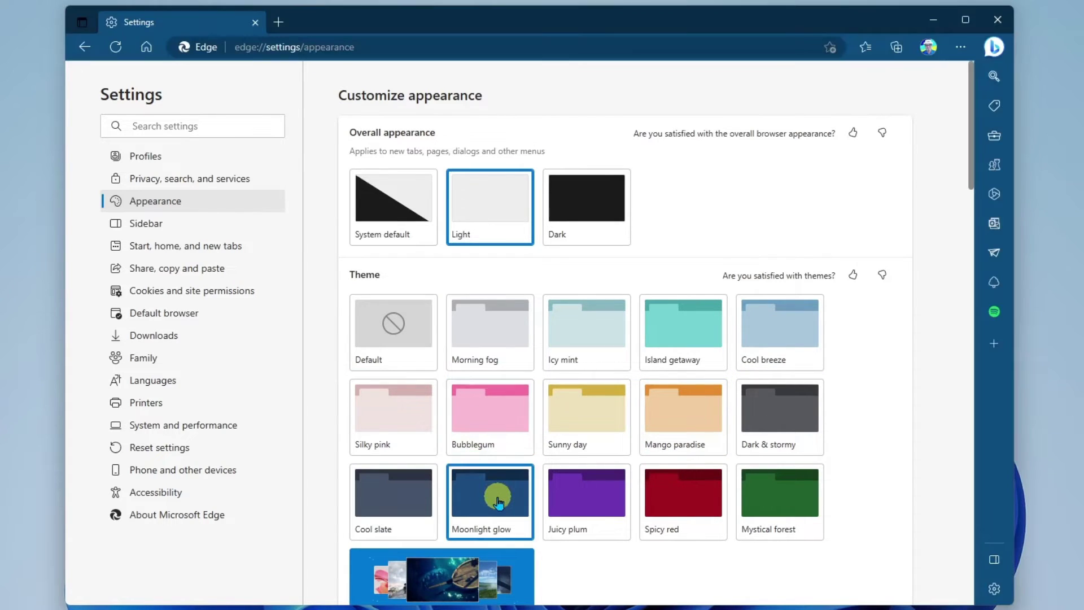
pyautogui.click(479, 337)
# Try a default page zoom of 125% for all sites and return it to 100%.
pyautogui.scroll(-4, 849, 257)
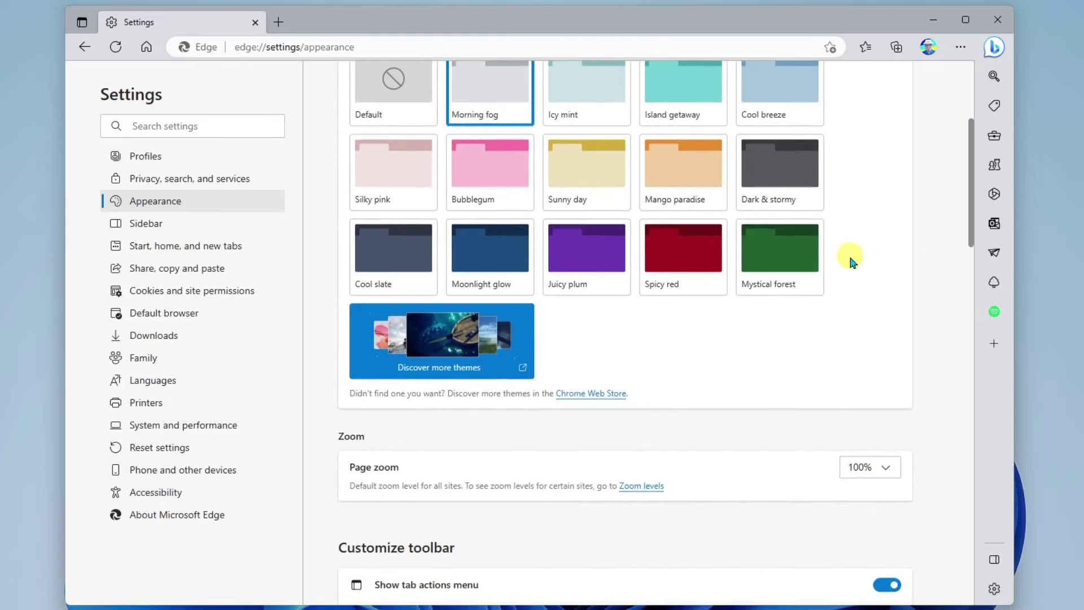
pyautogui.scroll(-4, 851, 261)
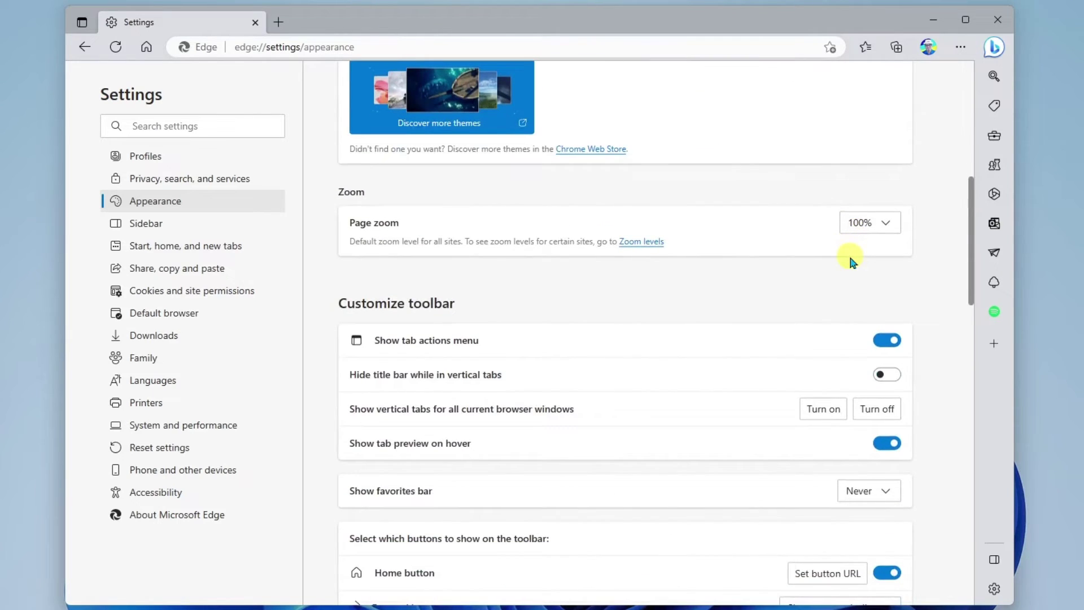
pyautogui.scroll(-1, 743, 264)
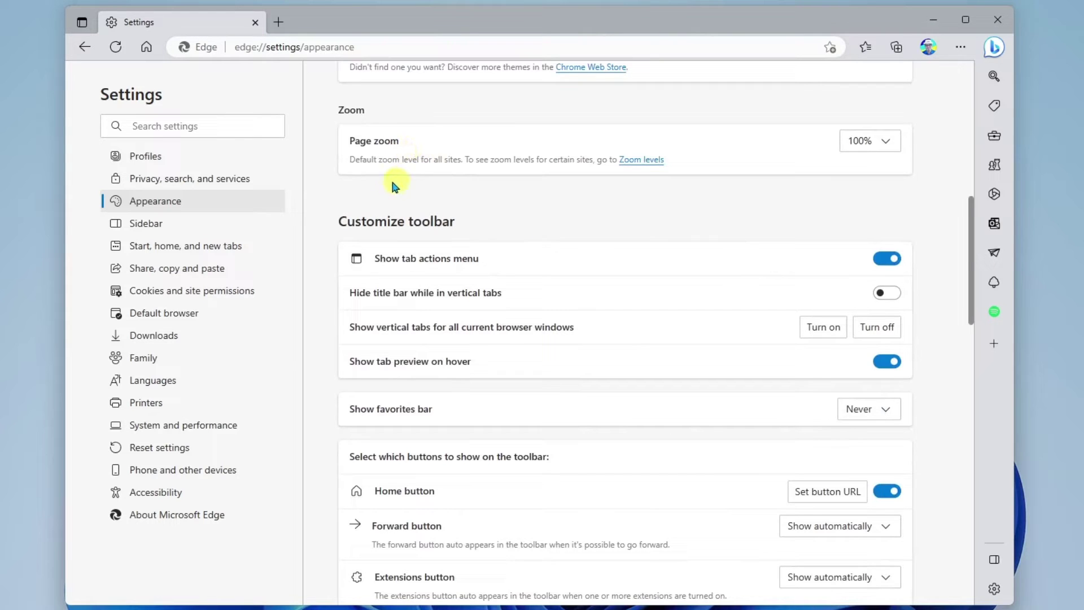
pyautogui.click(887, 143)
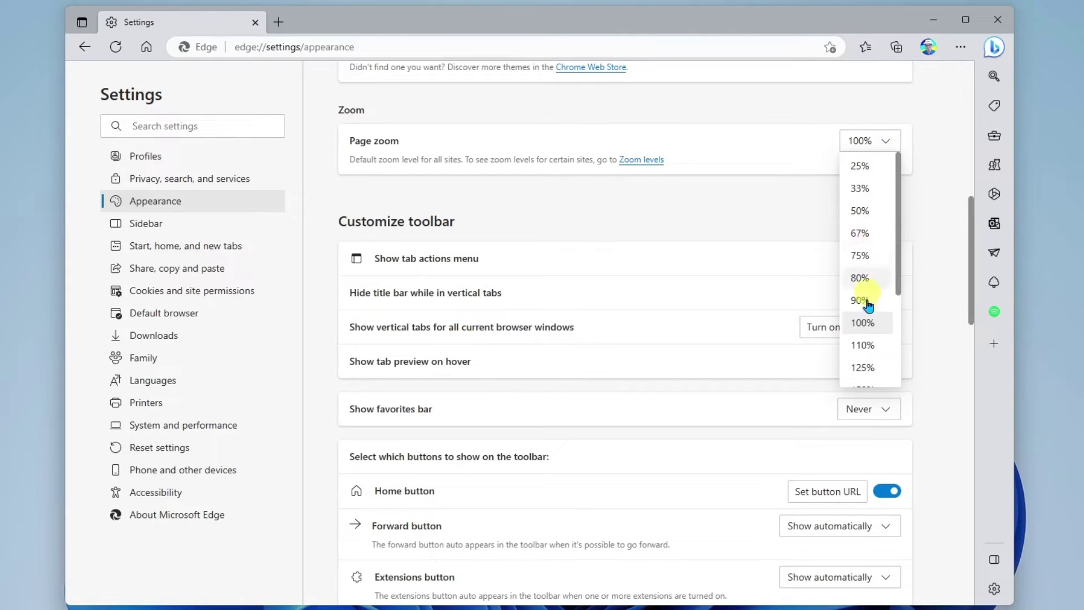
pyautogui.click(863, 368)
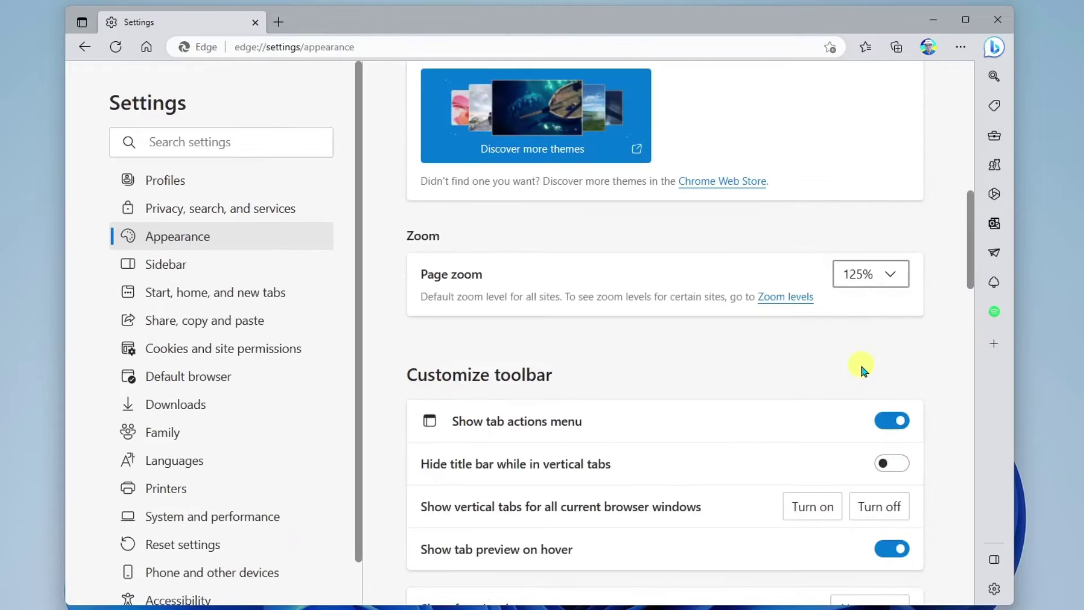
pyautogui.moveTo(967, 241); pyautogui.dragTo(969, 275)
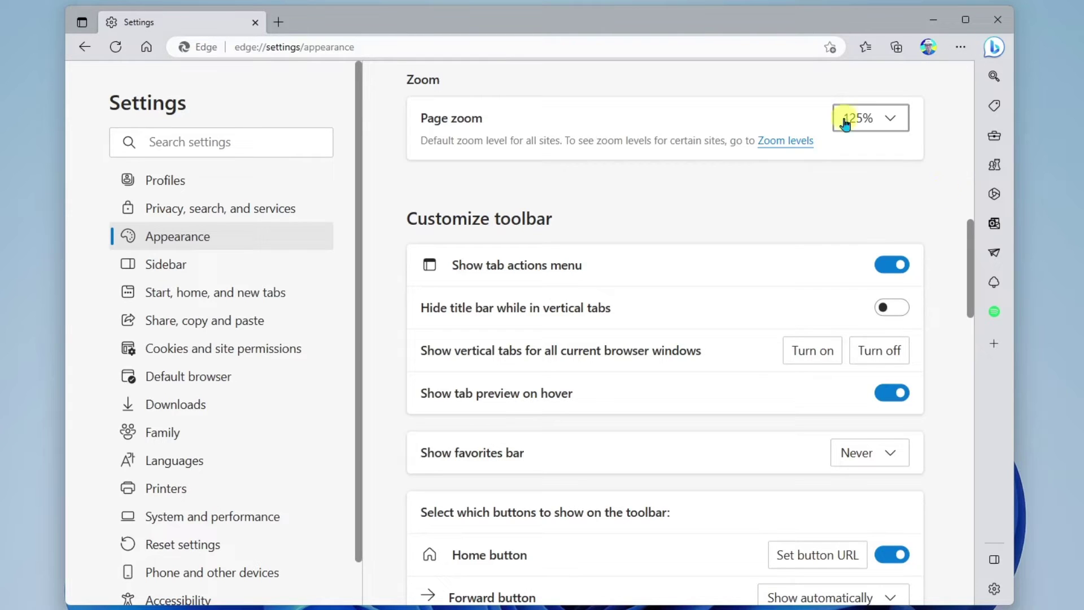
pyautogui.click(891, 120)
pyautogui.click(882, 349)
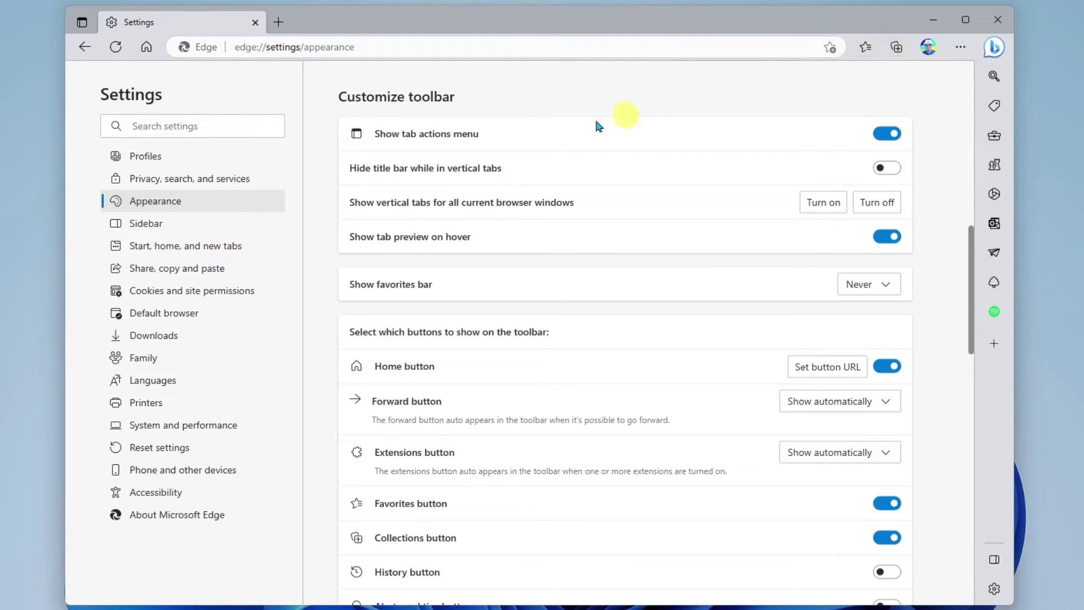
# Hide the tab actions menu and show it again.
pyautogui.click(884, 135)
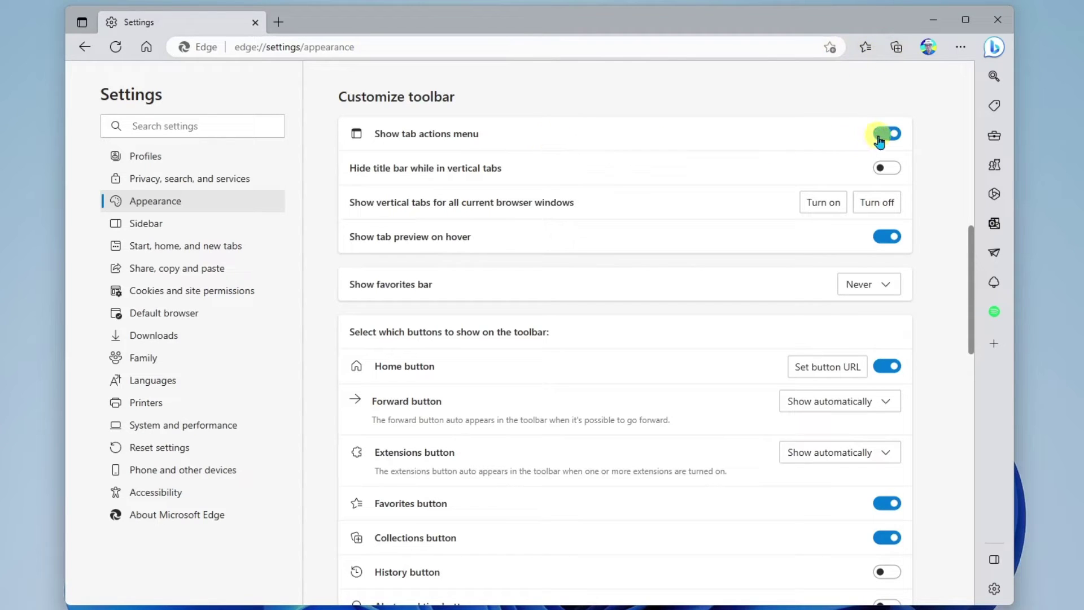
pyautogui.click(885, 137)
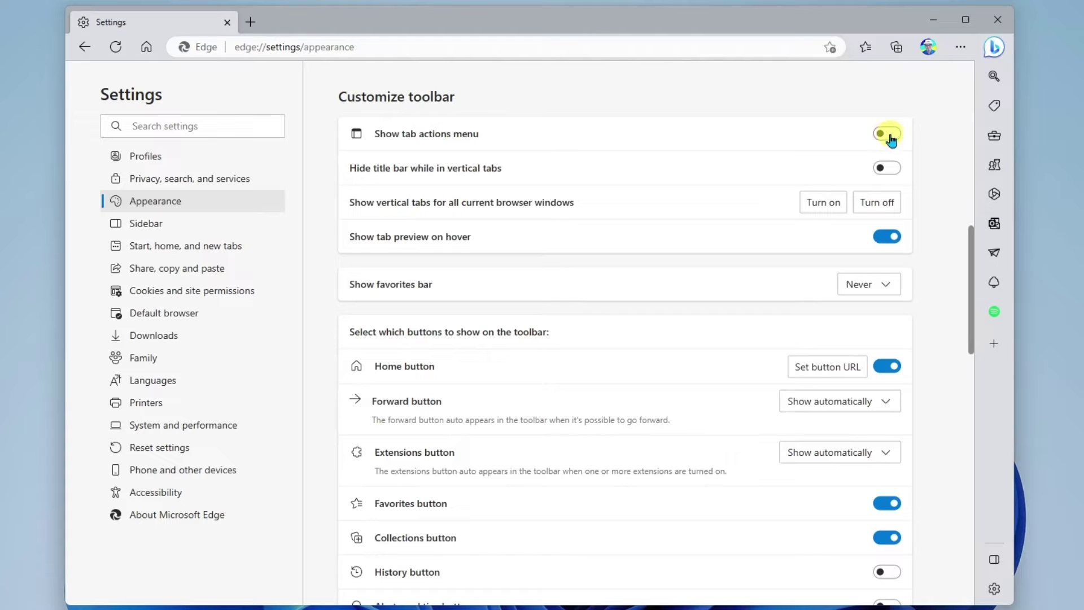
# Try showing the favorites bar Always, and set it to Only on new tabs.
pyautogui.scroll(-3, 705, 124)
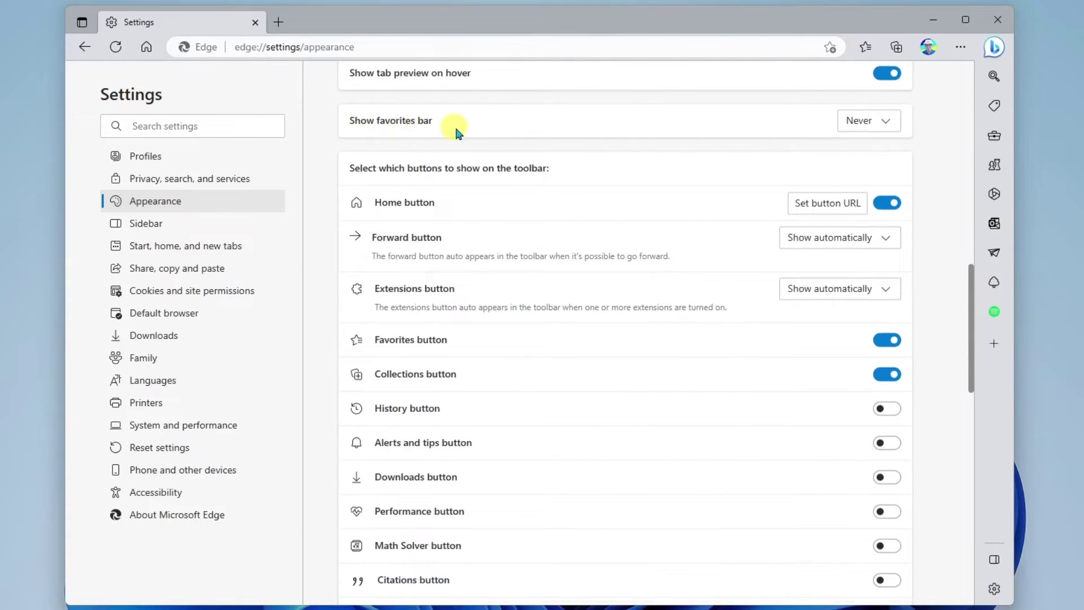
pyautogui.click(885, 122)
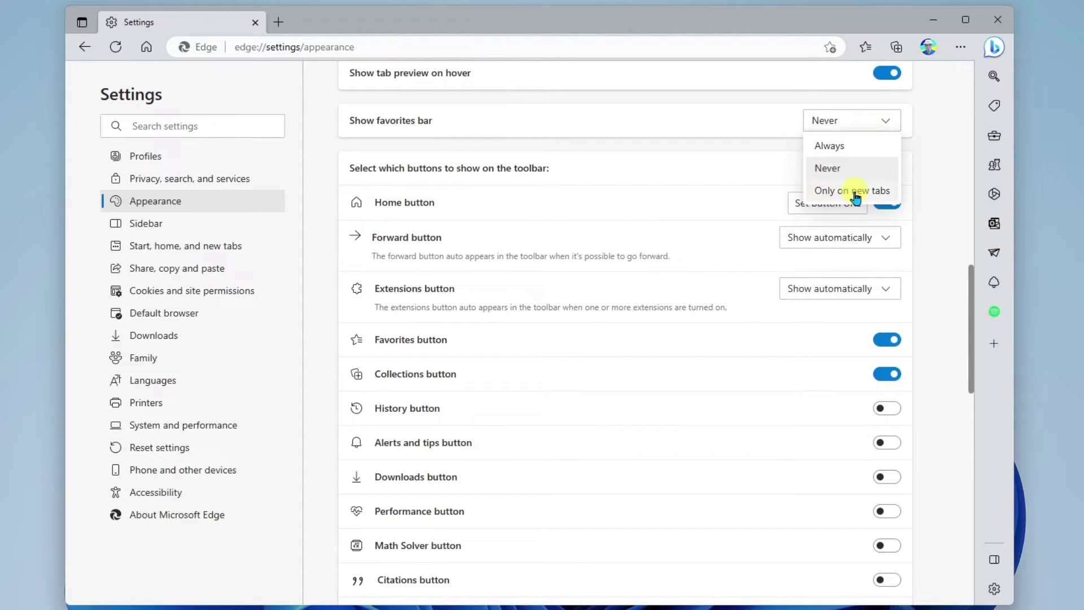
pyautogui.click(829, 146)
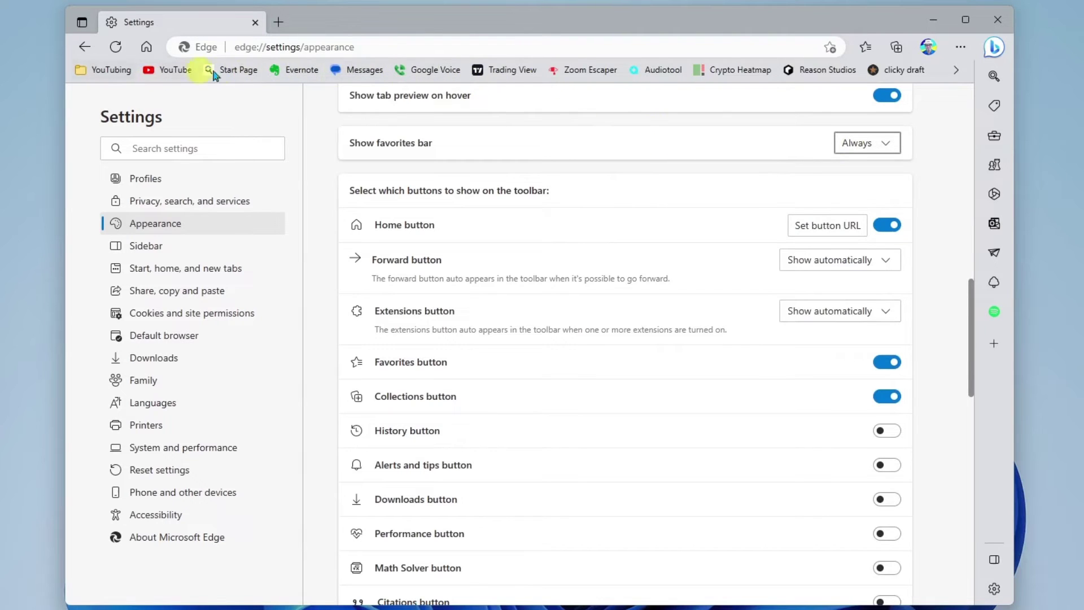
pyautogui.click(885, 145)
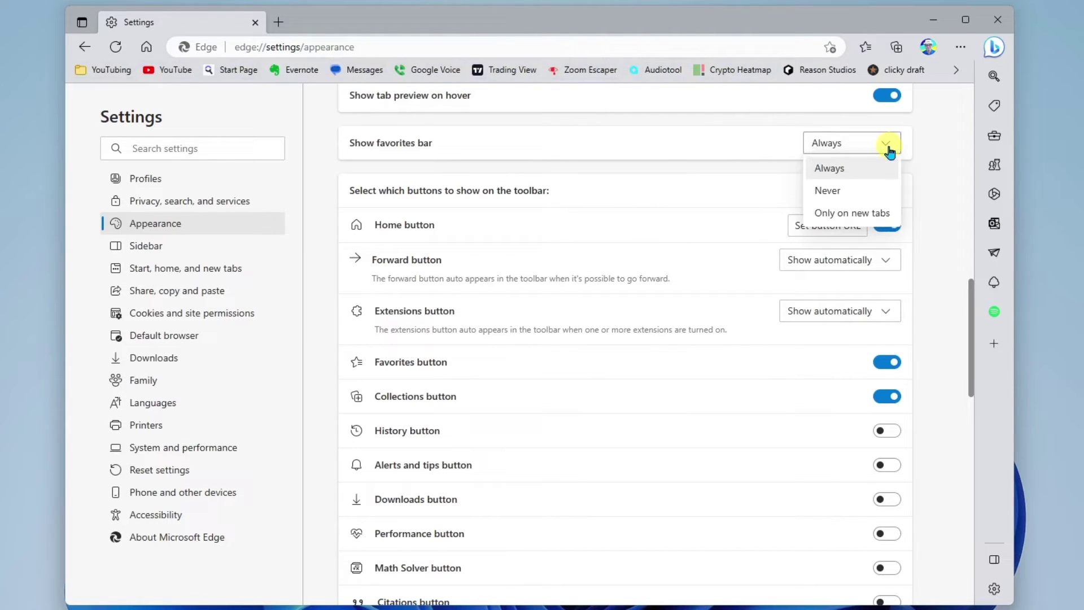
pyautogui.click(874, 215)
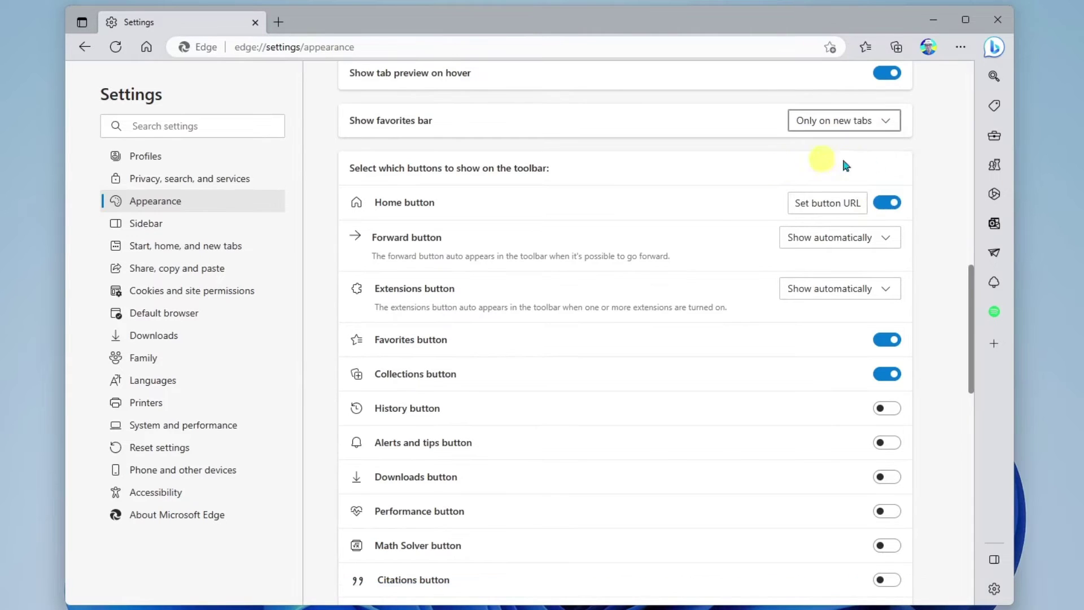
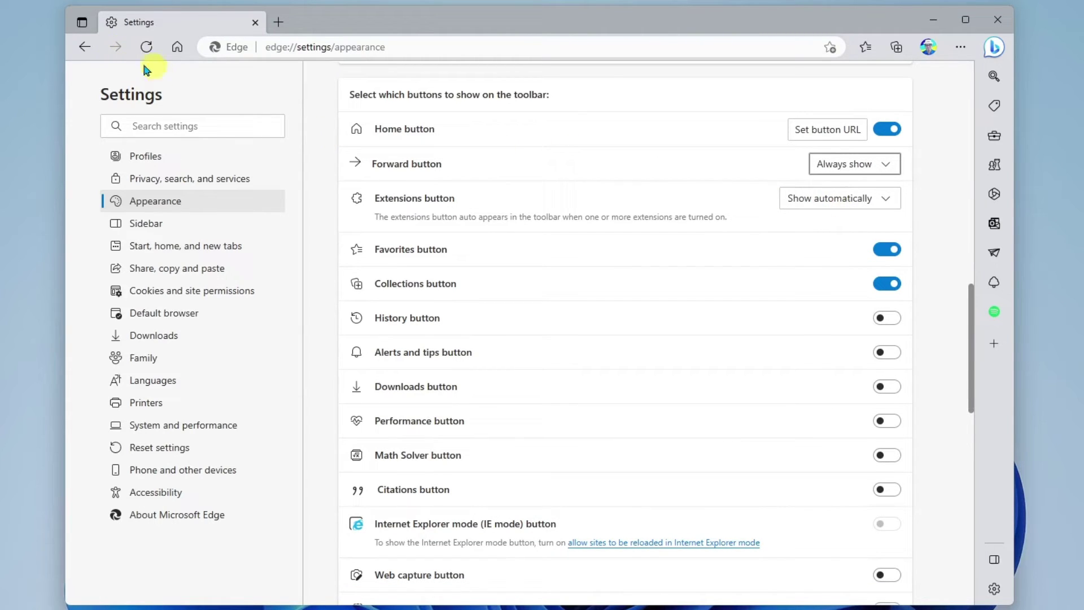
# Set the Forward button to Show automatically, and turn the toolbar's Web capture button on and off again.
pyautogui.click(864, 163)
pyautogui.click(870, 186)
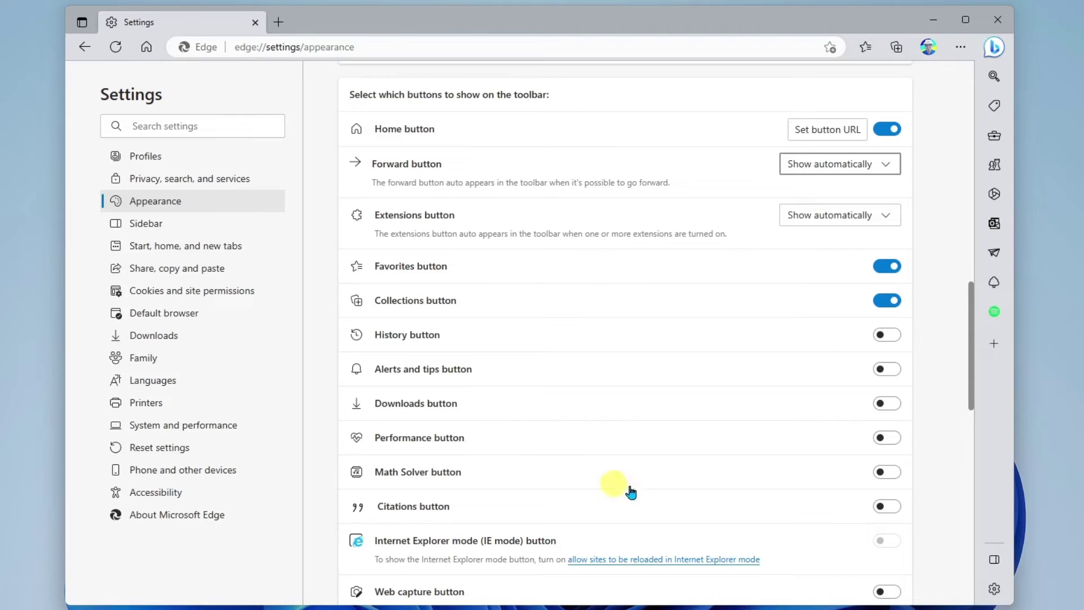
pyautogui.moveTo(971, 338); pyautogui.dragTo(980, 436)
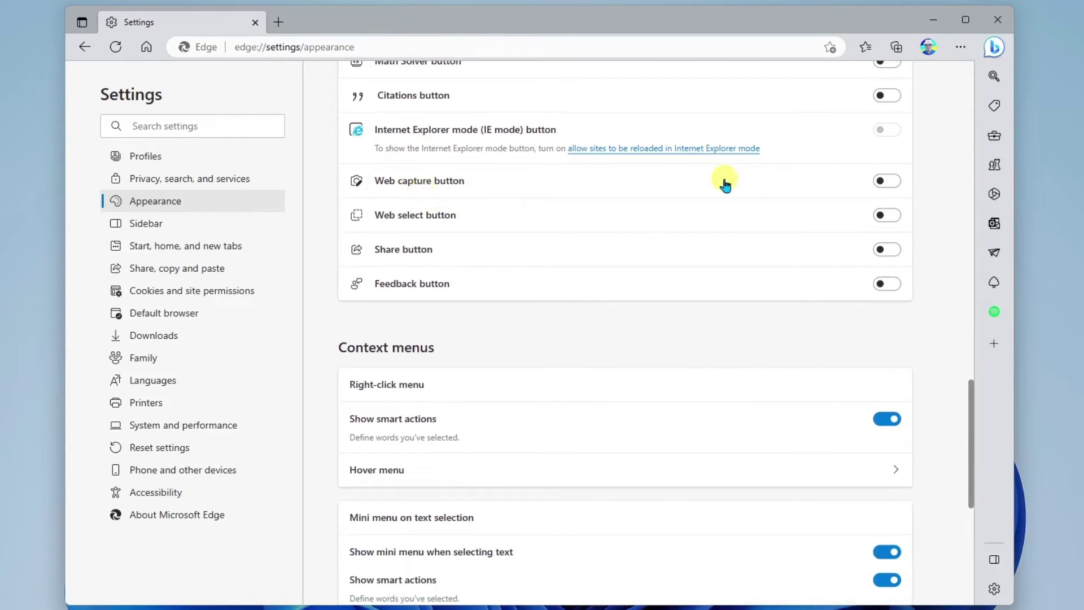
pyautogui.click(891, 186)
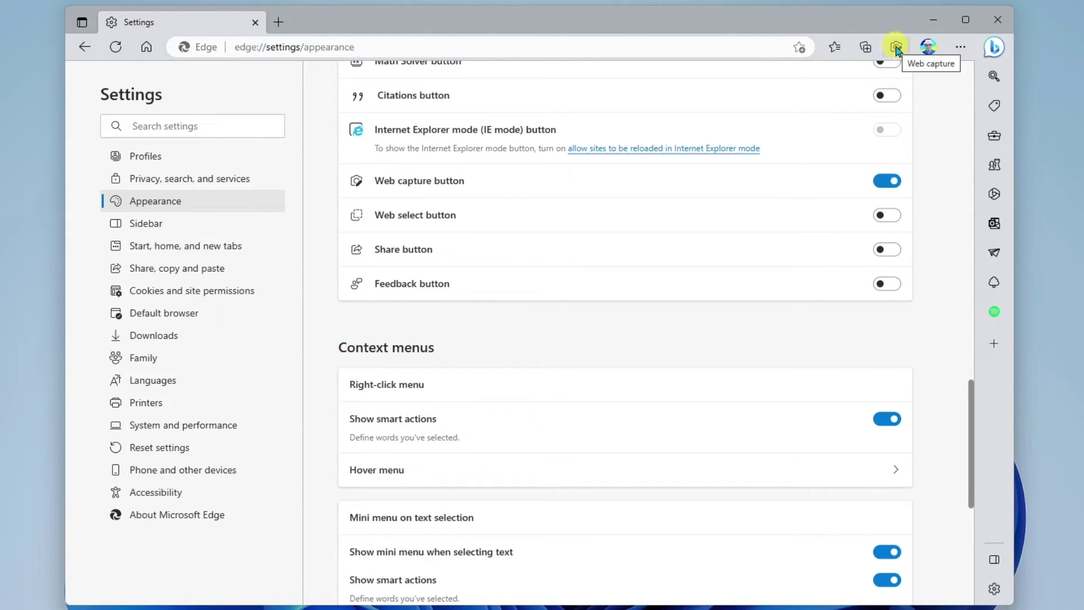
pyautogui.click(883, 184)
pyautogui.moveTo(969, 388); pyautogui.dragTo(977, 487)
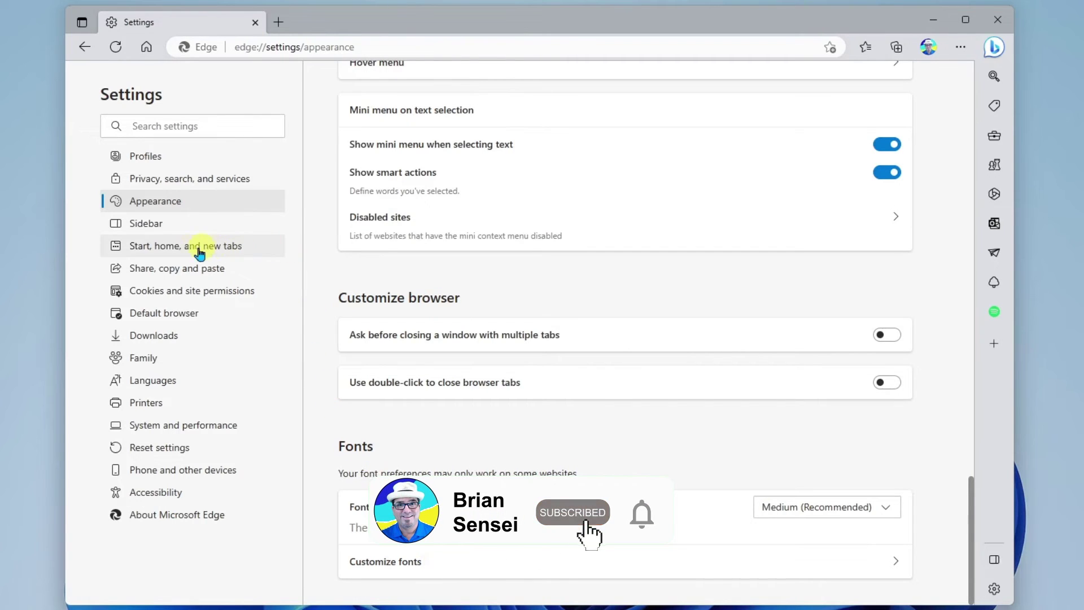
pyautogui.click(247, 251)
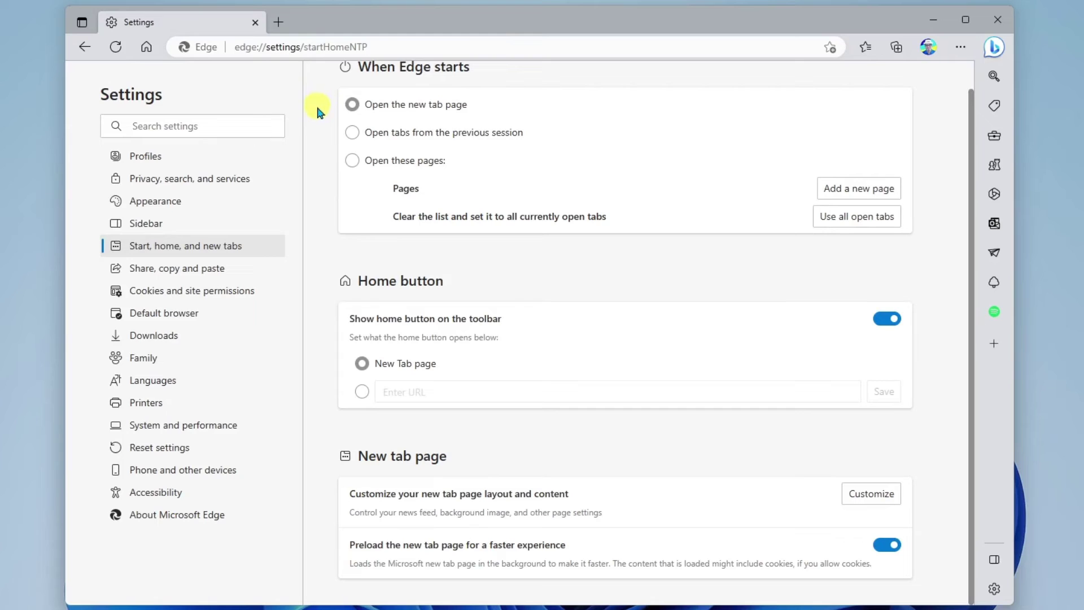
pyautogui.click(352, 134)
pyautogui.click(352, 161)
pyautogui.click(884, 191)
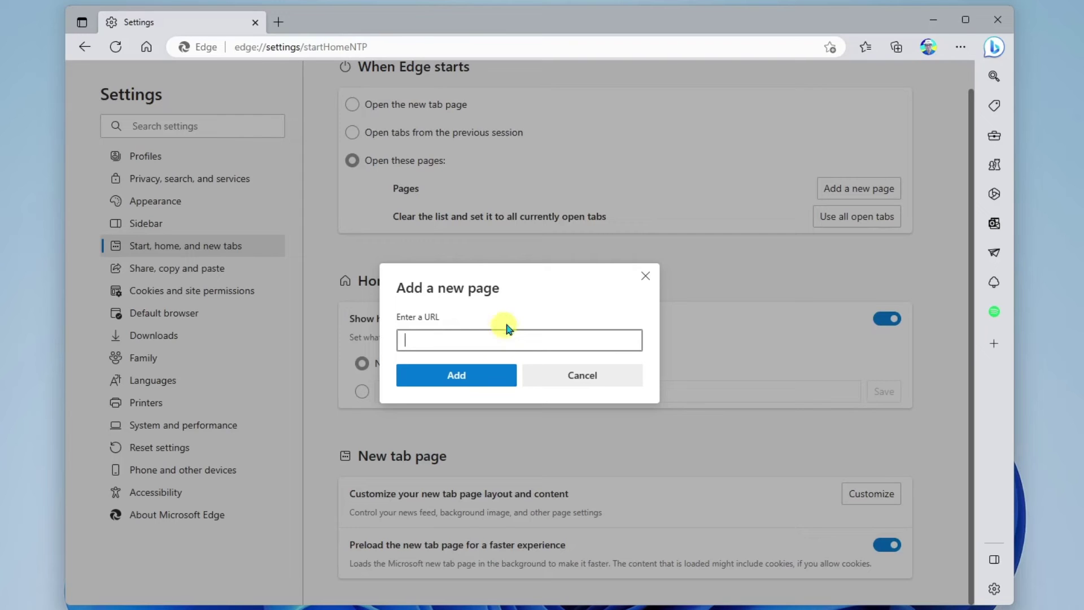
pyautogui.write('https://youtube.com')
pyautogui.click(485, 375)
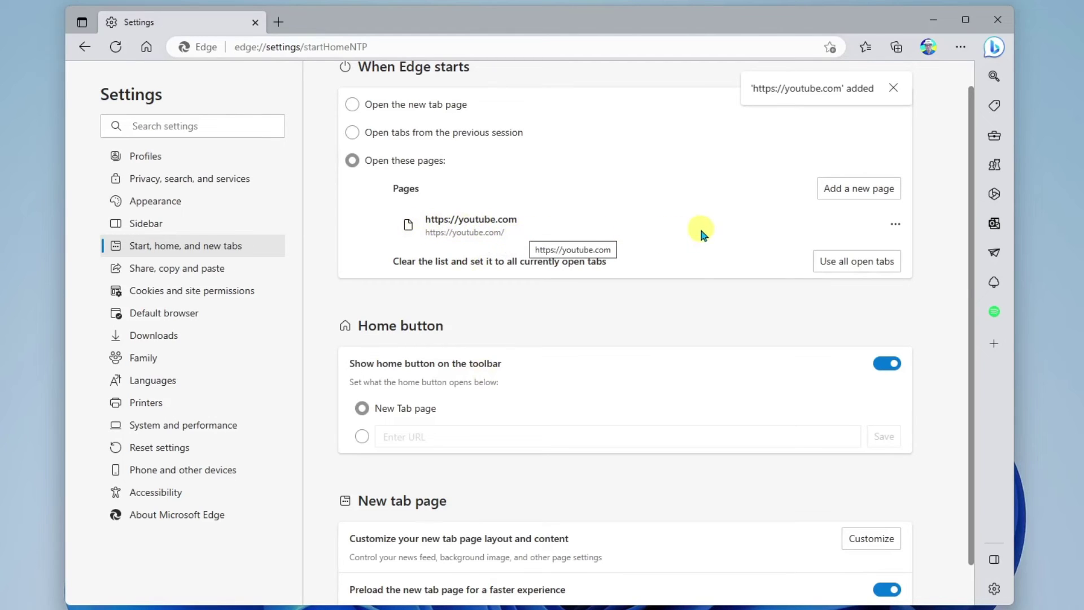
# Start adding another startup page, leave without one, and set startup to Open the new tab page.
pyautogui.click(871, 192)
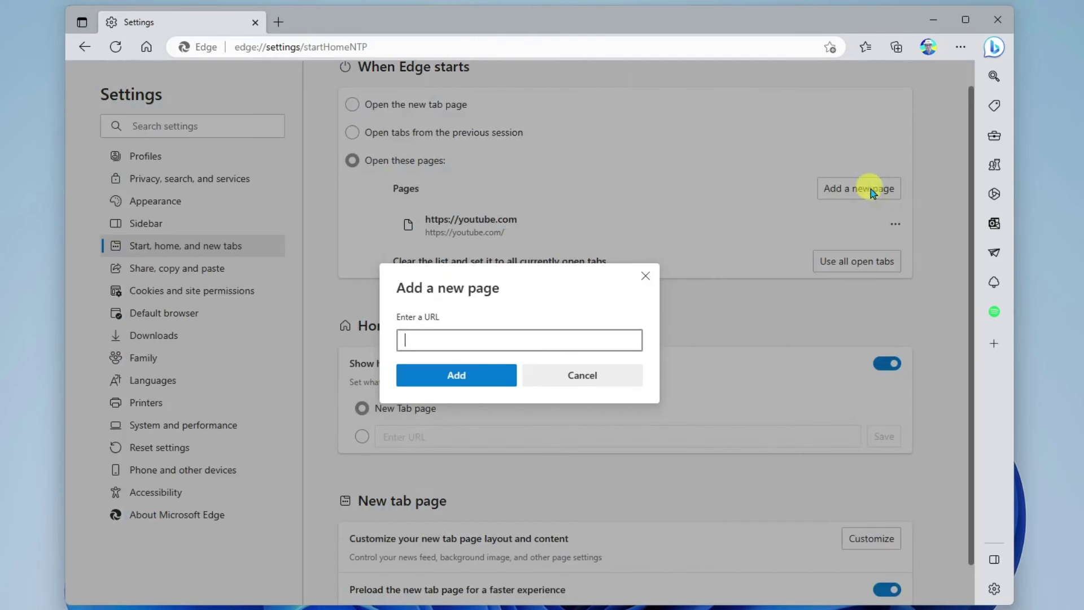
pyautogui.click(461, 375)
# Turn off showing the home button on the toolbar.
pyautogui.scroll(-1, 674, 210)
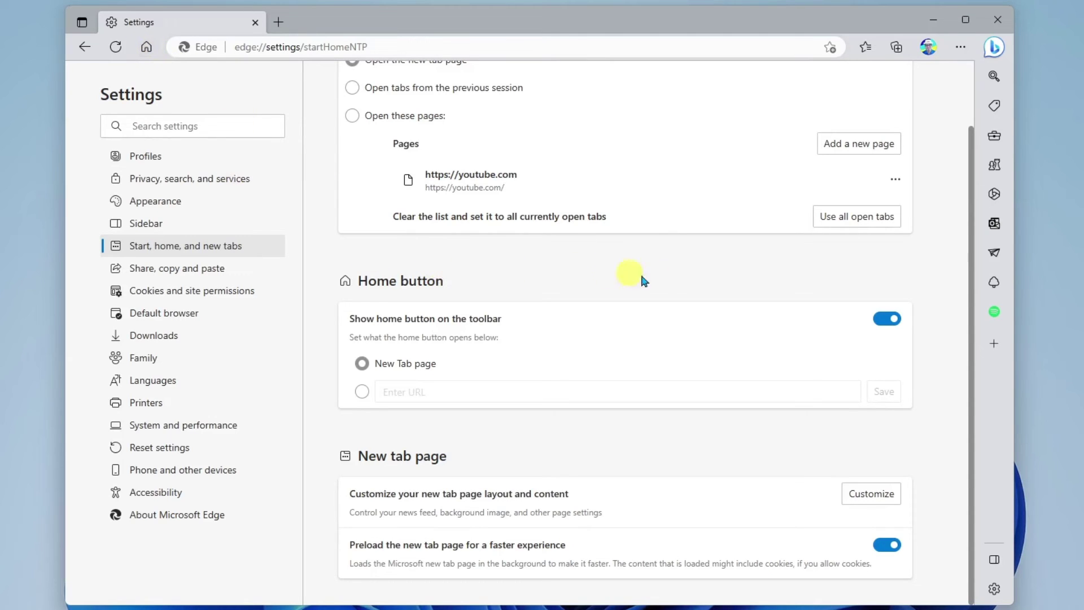
pyautogui.click(882, 320)
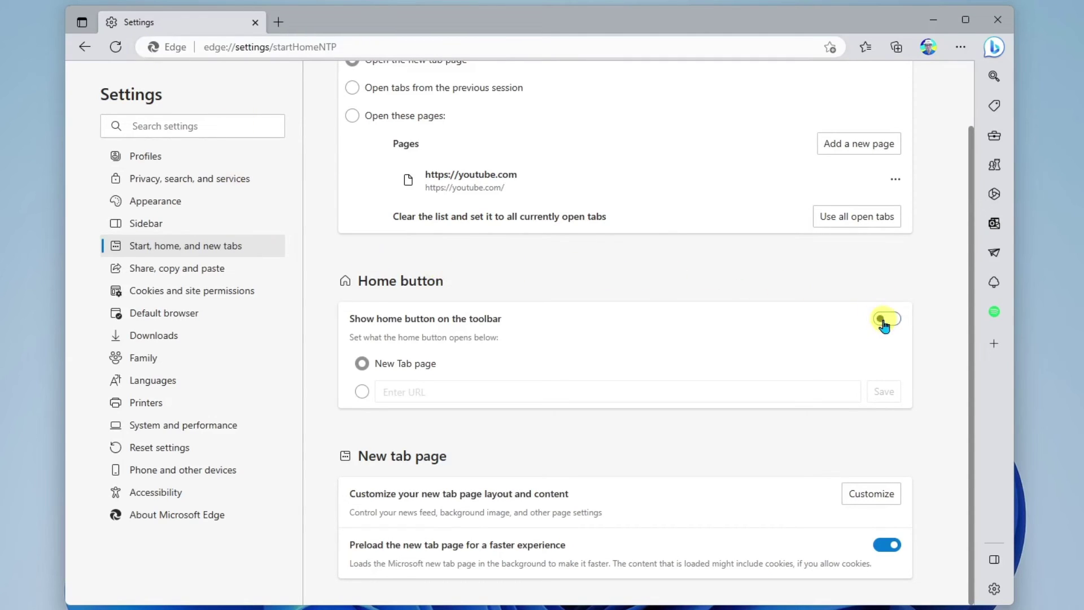
# Turn on the toolbar's home button and try its custom URL option, leaving the button set to open the New Tab page.
pyautogui.click(884, 320)
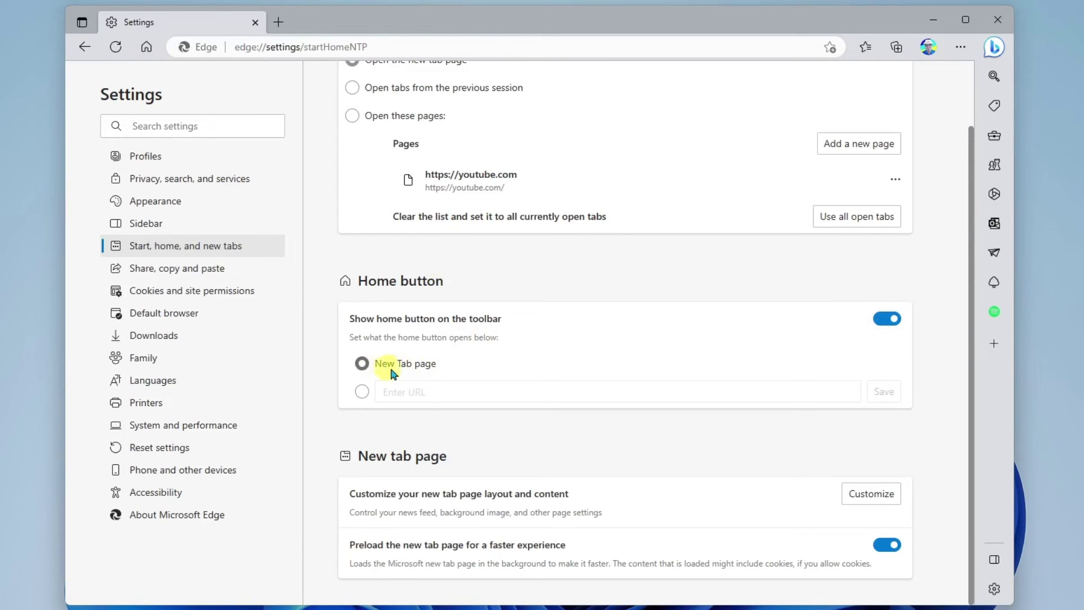
pyautogui.click(362, 392)
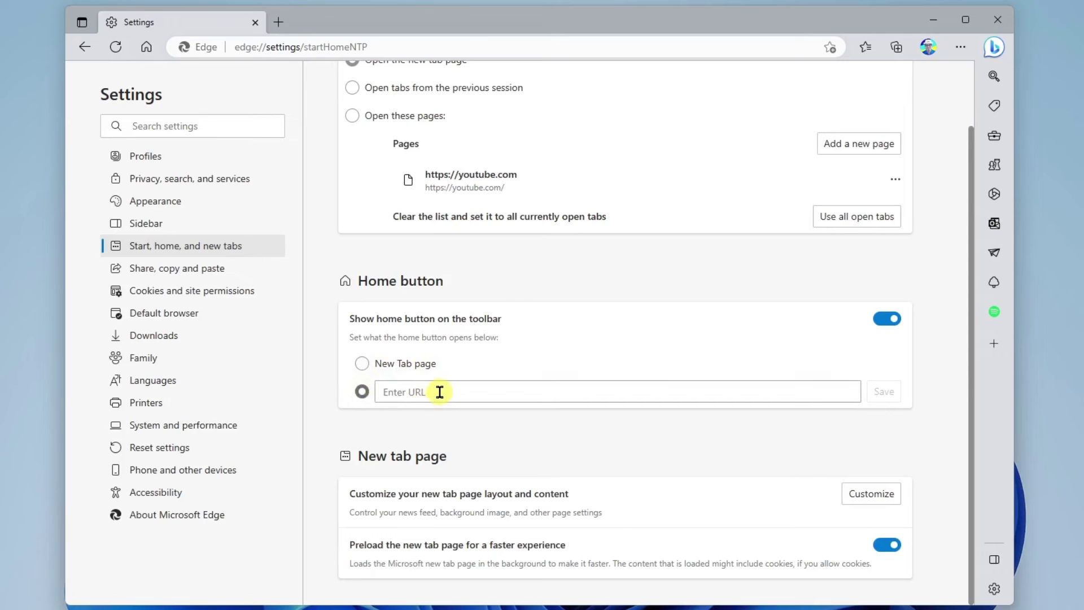
pyautogui.click(313, 456)
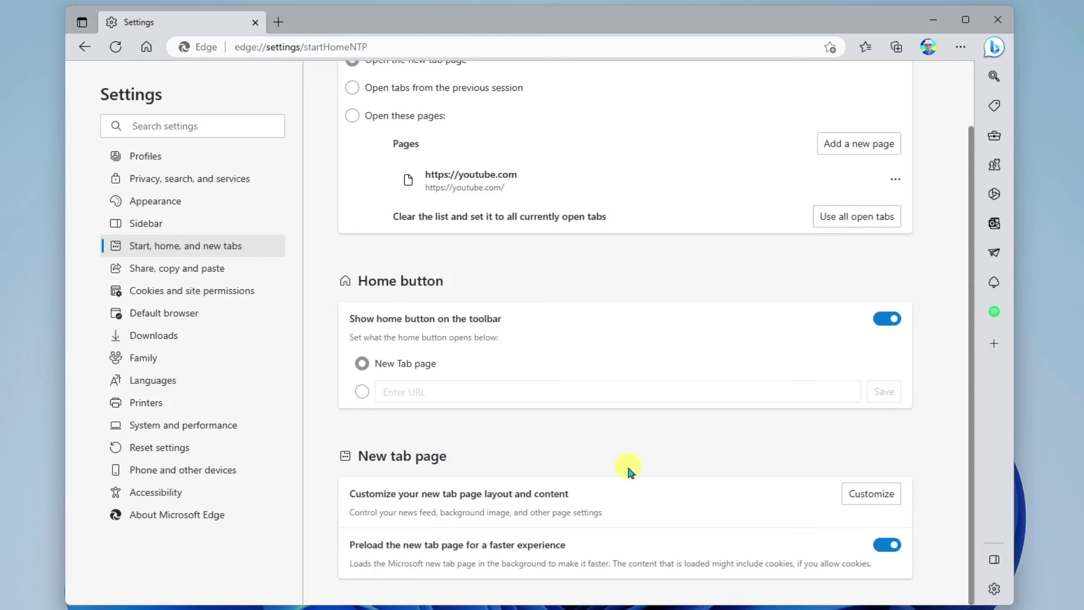
pyautogui.click(874, 495)
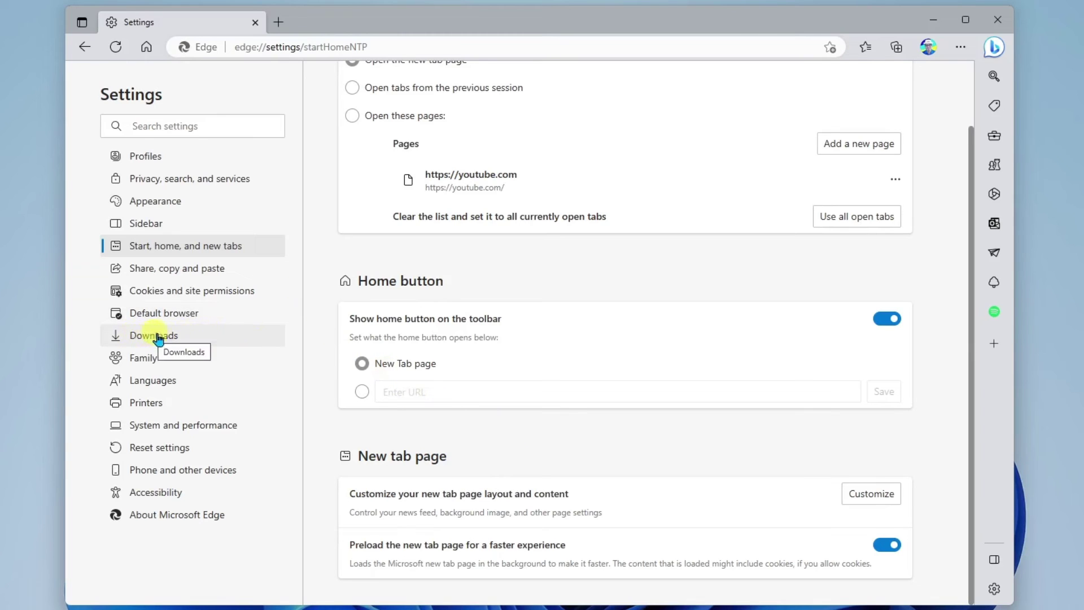
# In the Downloads settings, change the download location to the creator's main pinned OneDrive folder.
pyautogui.click(188, 336)
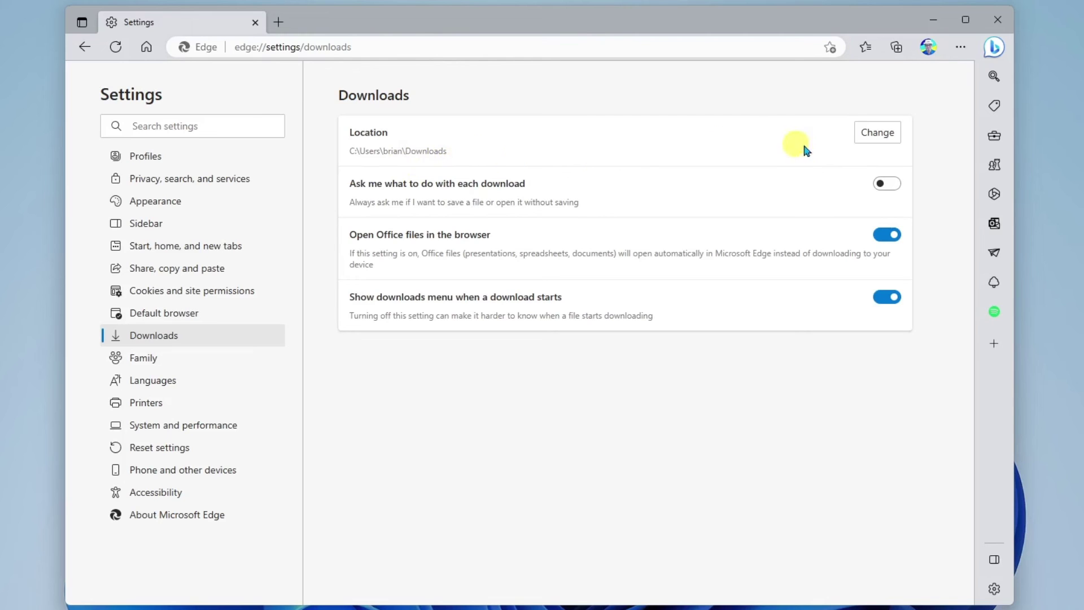
pyautogui.click(889, 136)
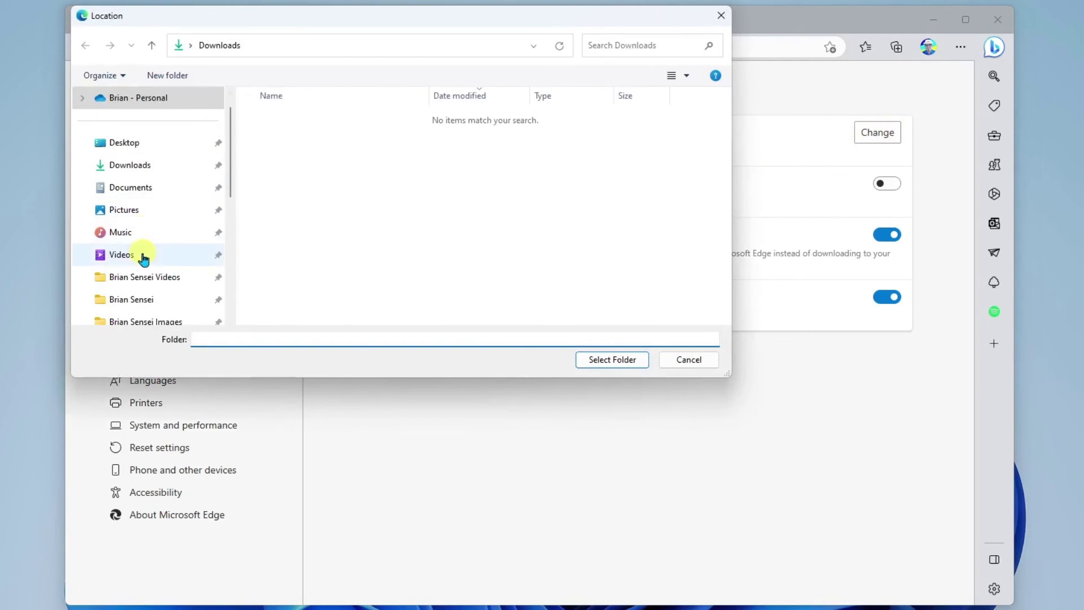
pyautogui.click(146, 298)
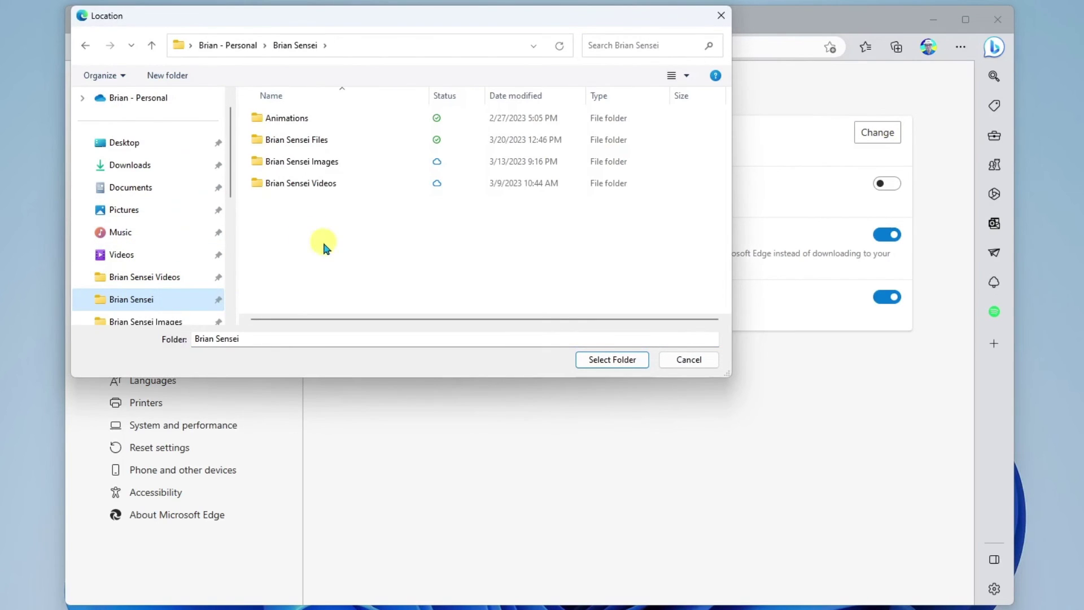
pyautogui.click(639, 360)
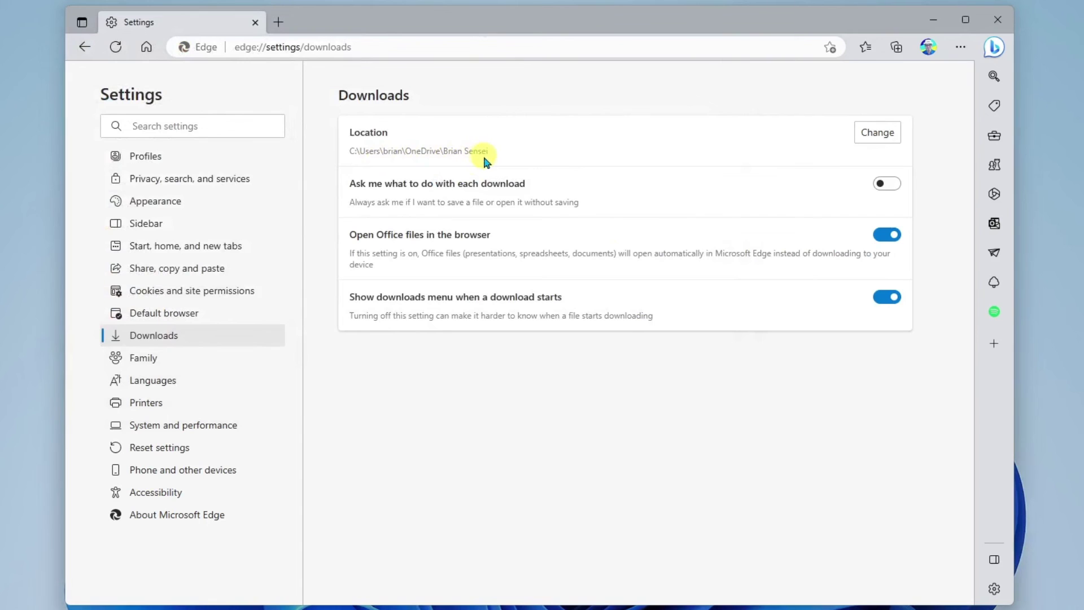
# Set the download location back to the standard Downloads folder.
pyautogui.click(869, 138)
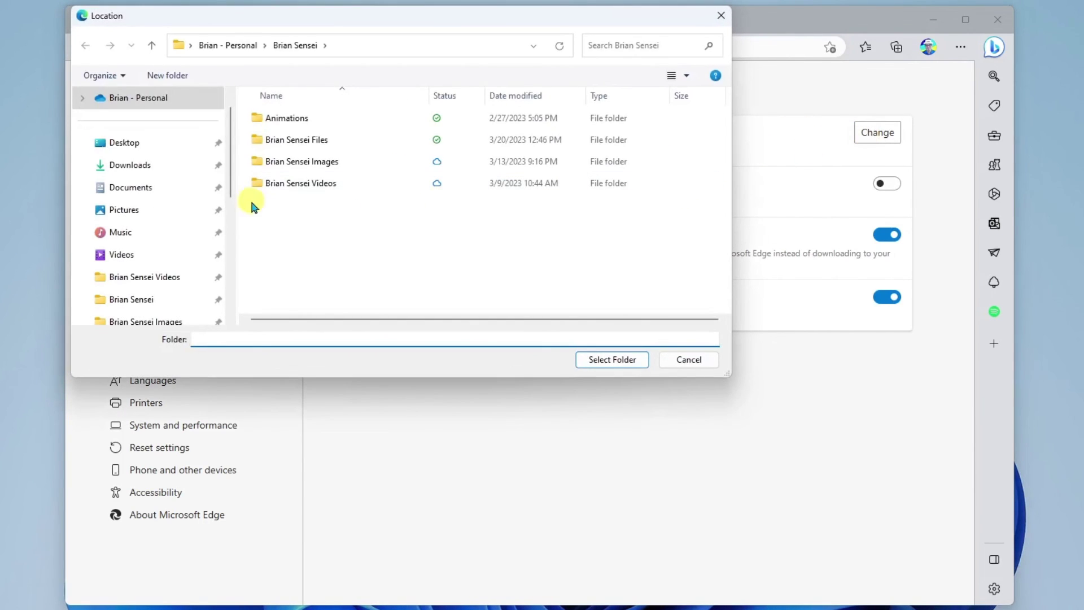
pyautogui.click(139, 167)
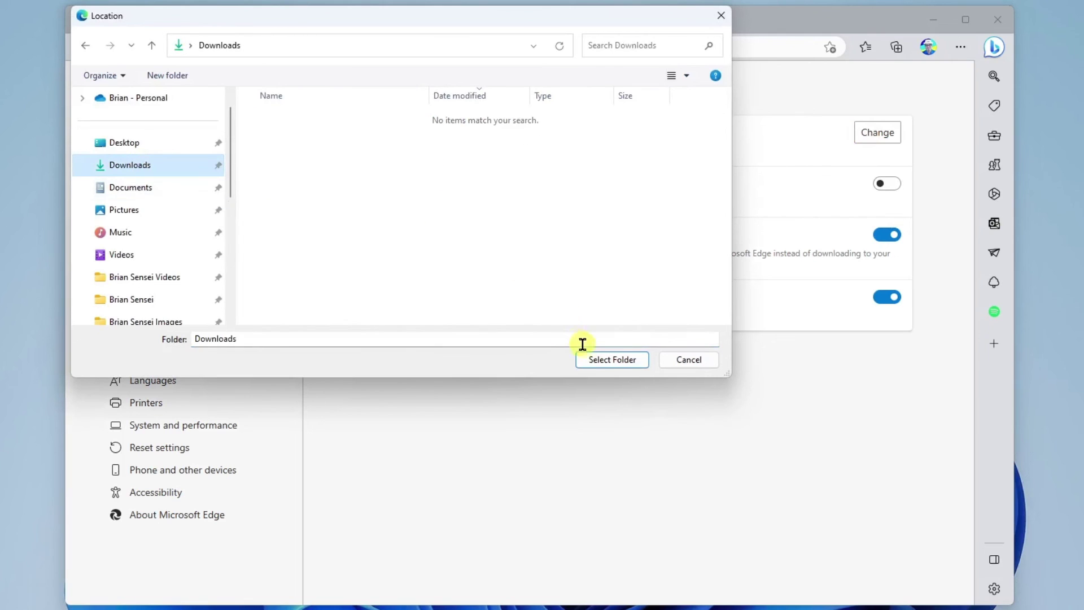
pyautogui.click(595, 358)
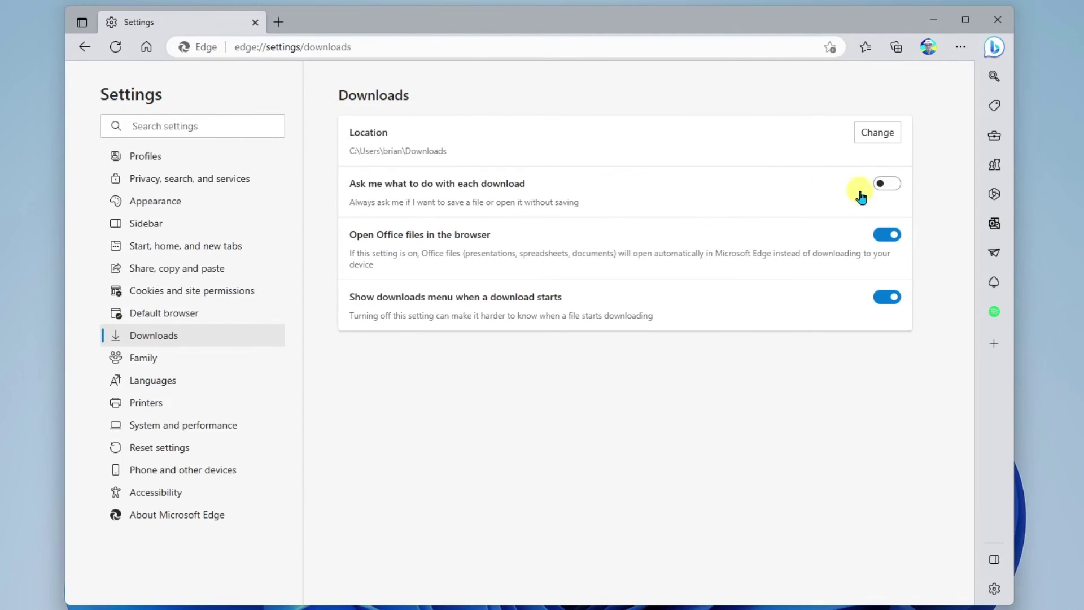
# Toggle Ask me what to do with each download, Open Office files in the browser, and Show downloads menu, switching each back again.
pyautogui.click(892, 187)
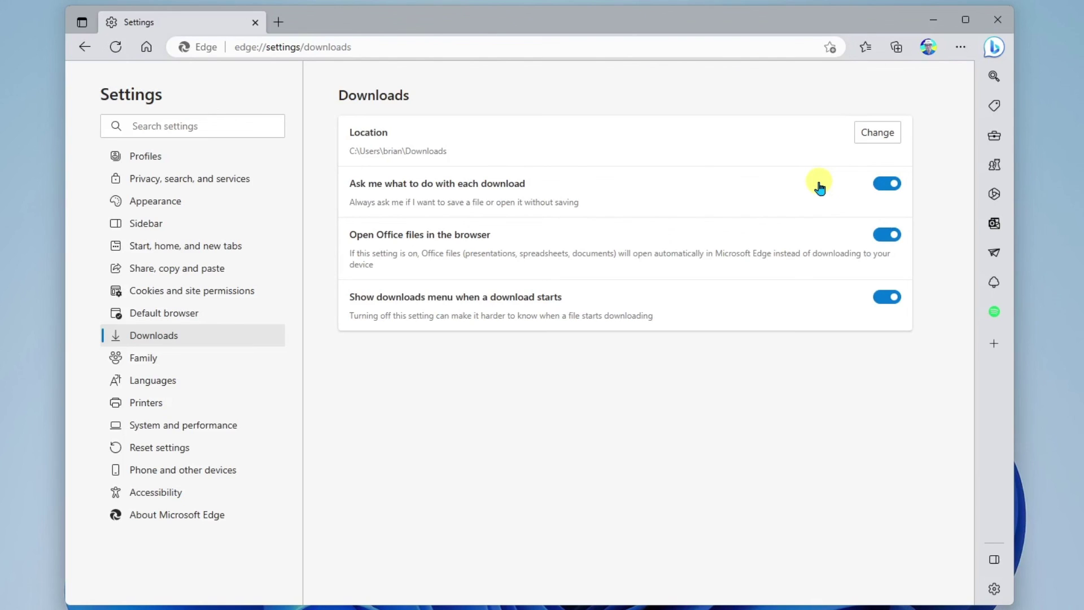
pyautogui.click(882, 185)
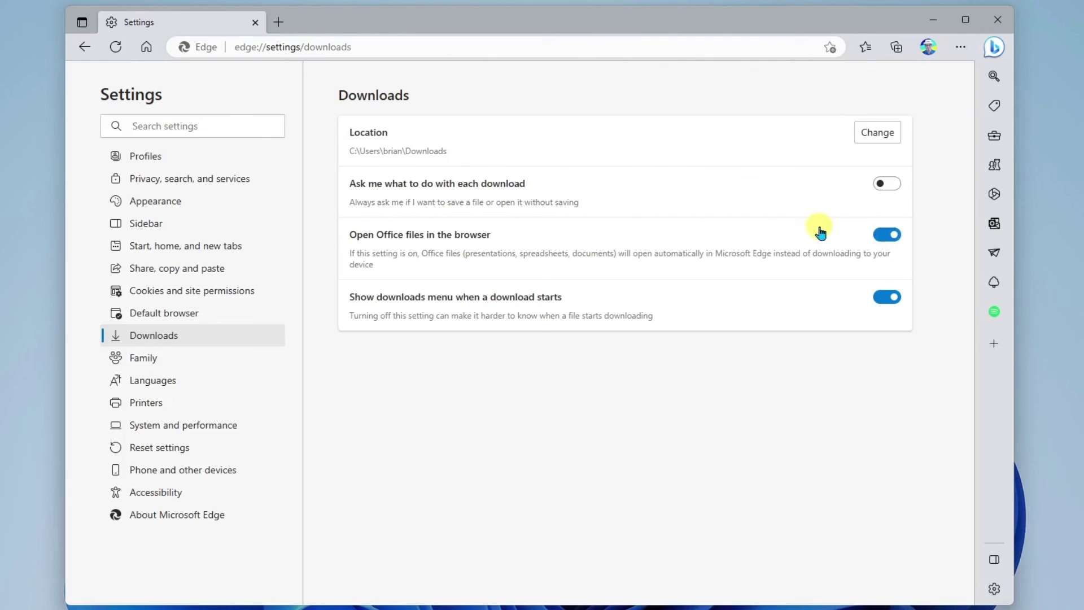
pyautogui.click(887, 237)
pyautogui.click(887, 235)
pyautogui.click(885, 299)
pyautogui.click(886, 297)
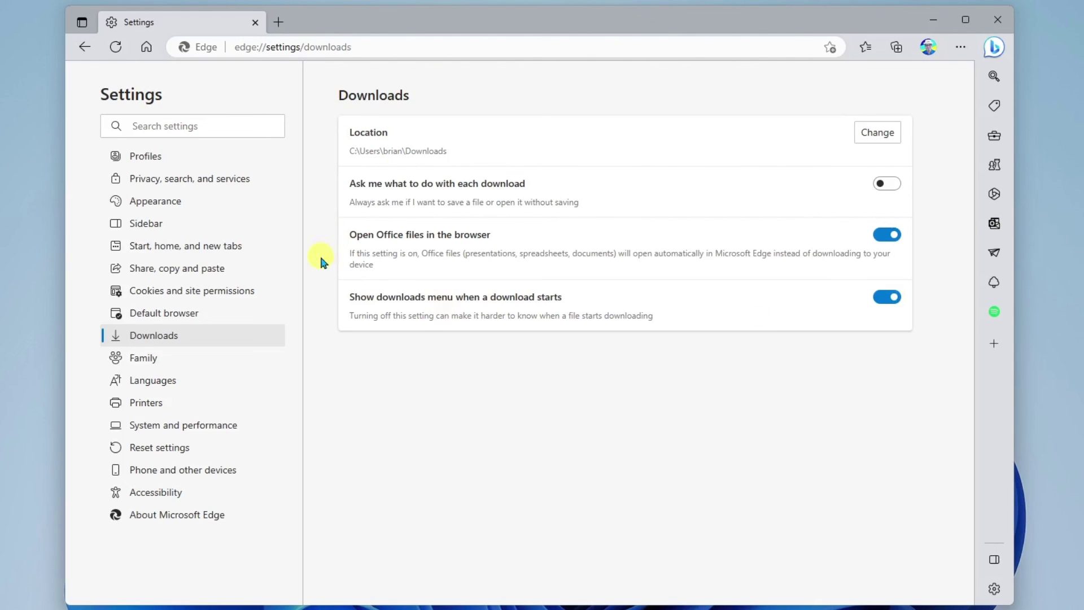